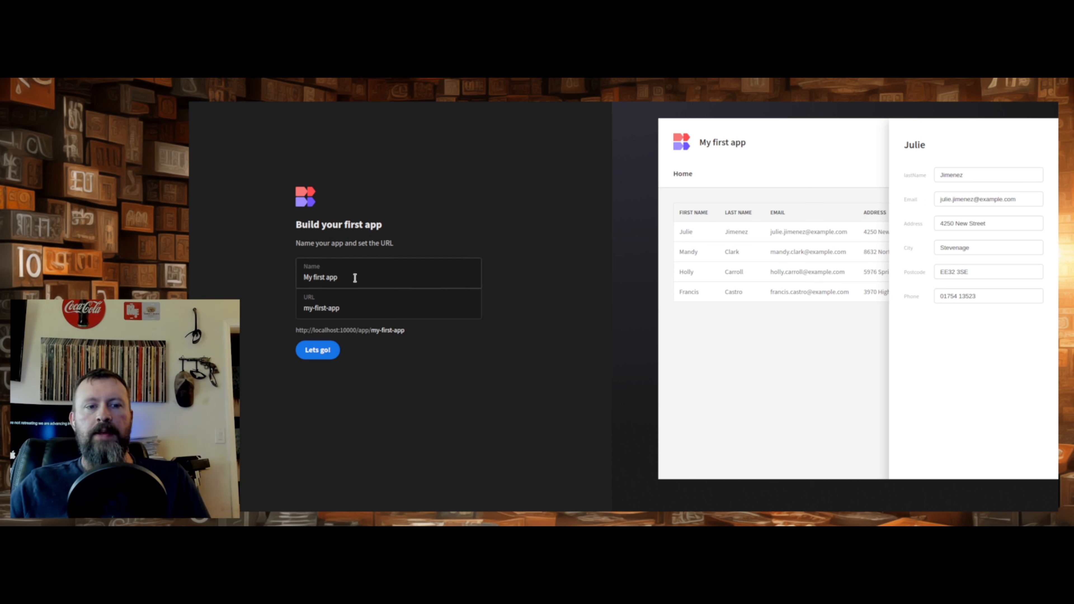
- Create the app "My first app" with the URL my-first-app and complete its five-part introductory tour
click(314, 354)
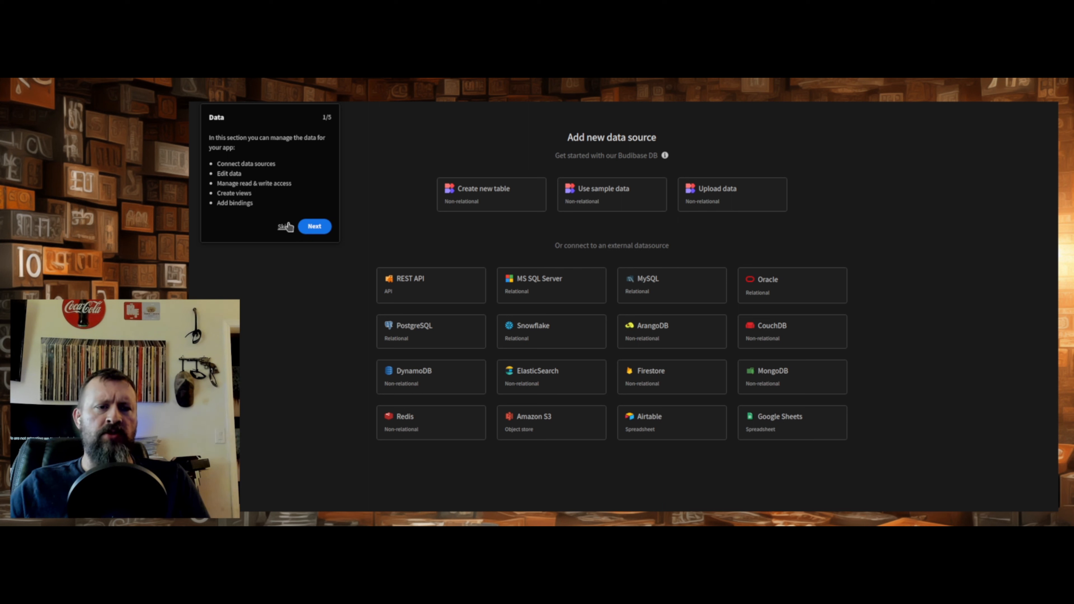
click(317, 228)
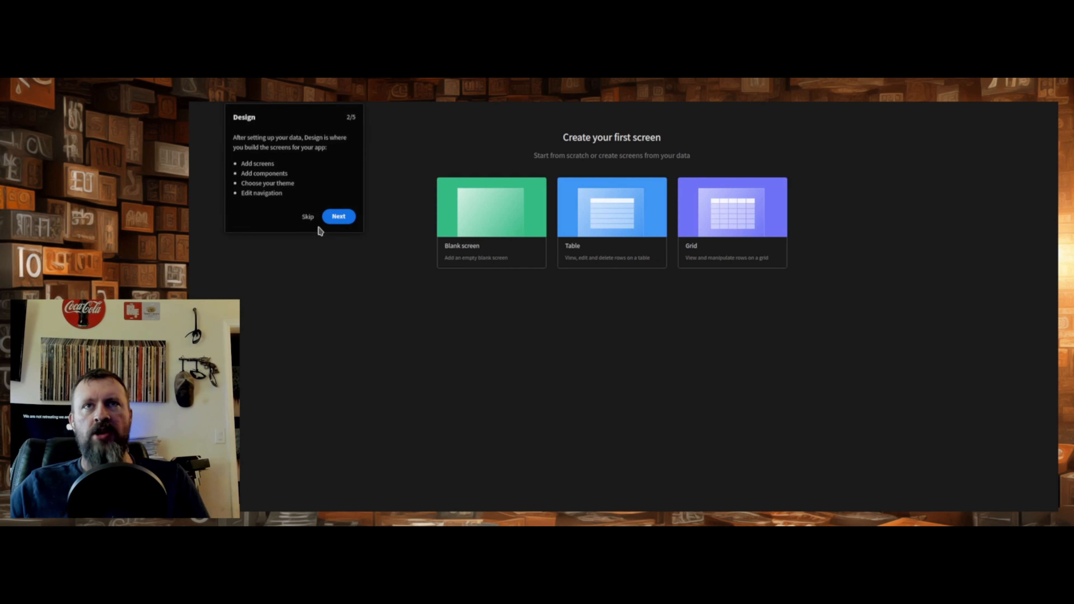
click(338, 217)
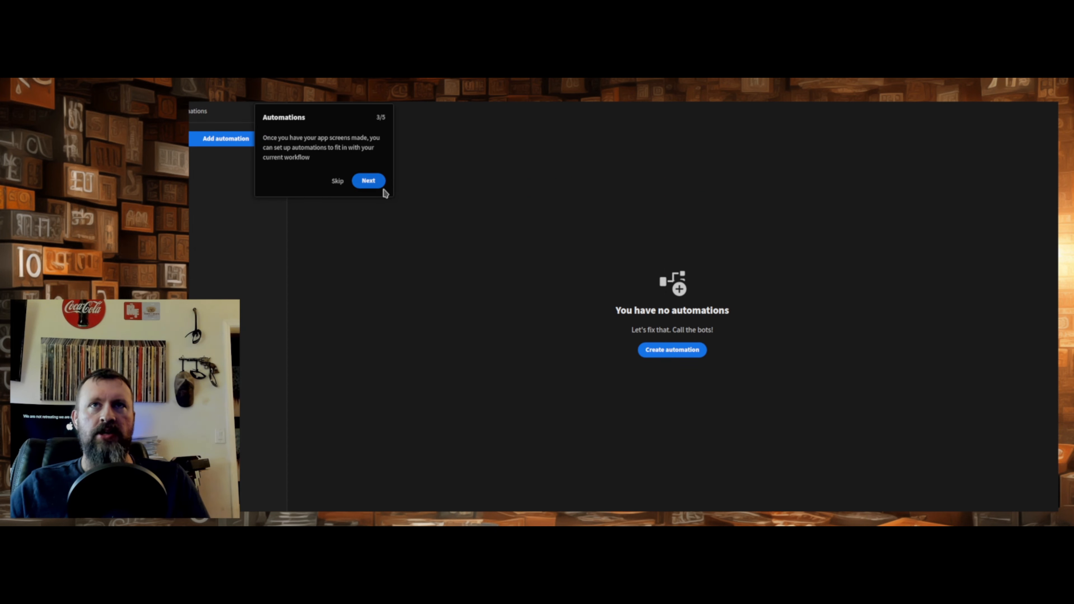
click(367, 181)
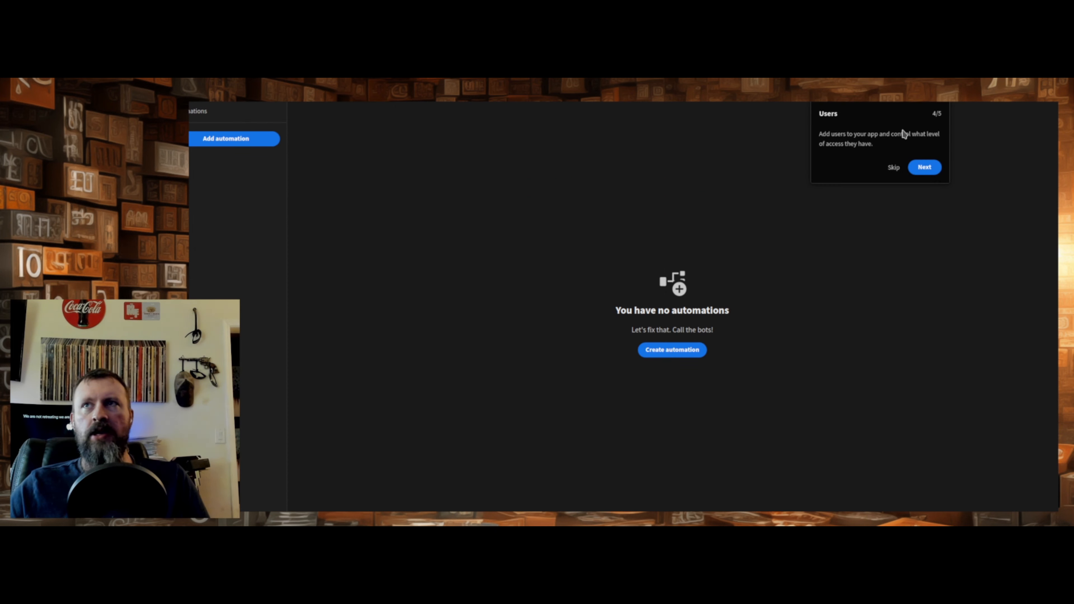
click(928, 173)
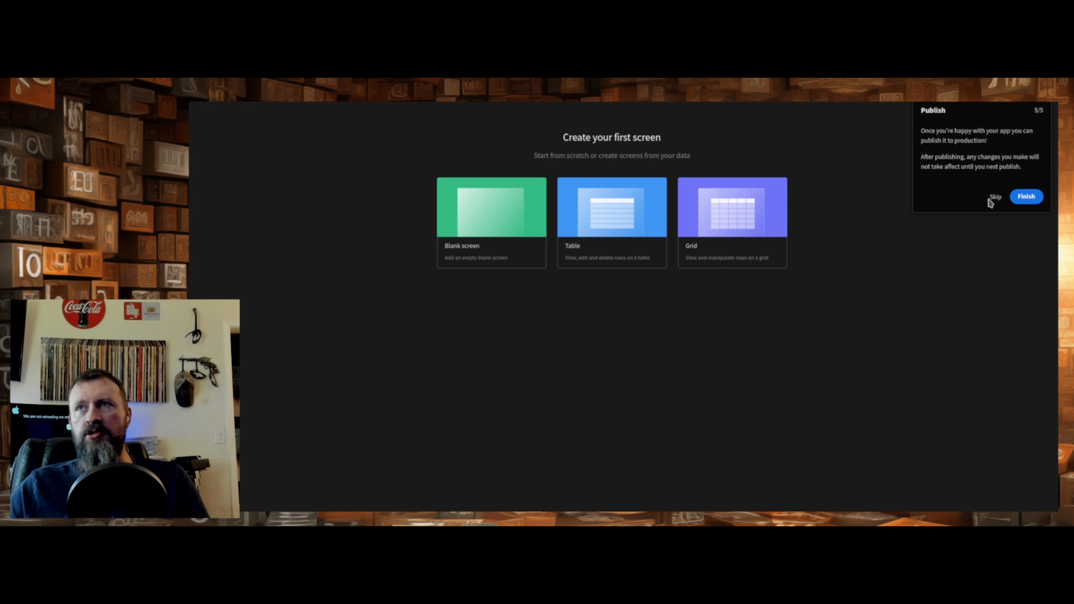
click(1015, 196)
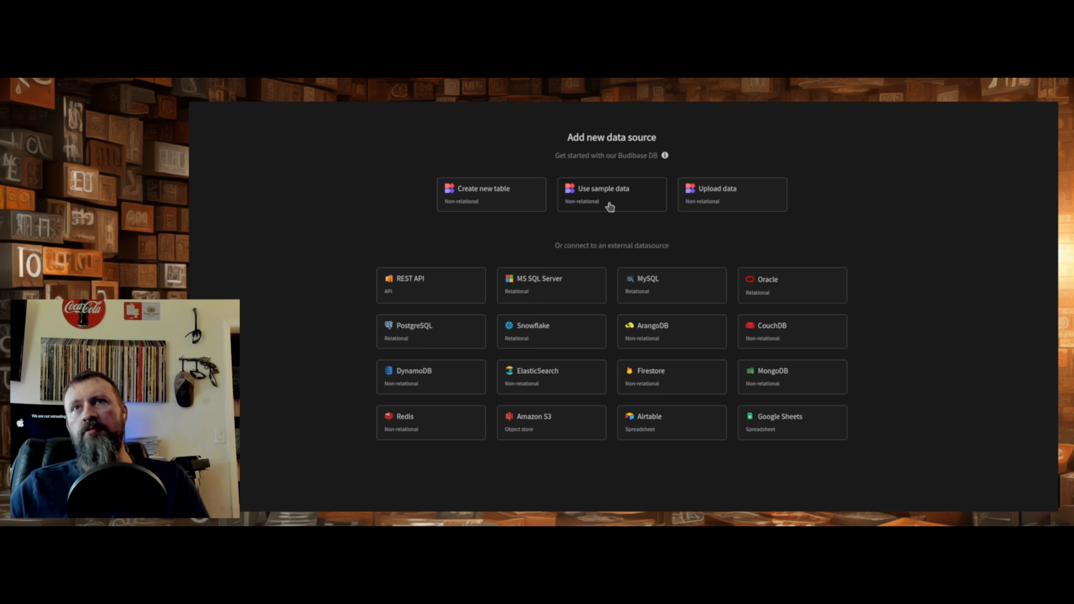
- Add the sample data as the data source and browse its Employees, Expenses, Inventory and Jobs tables
click(589, 197)
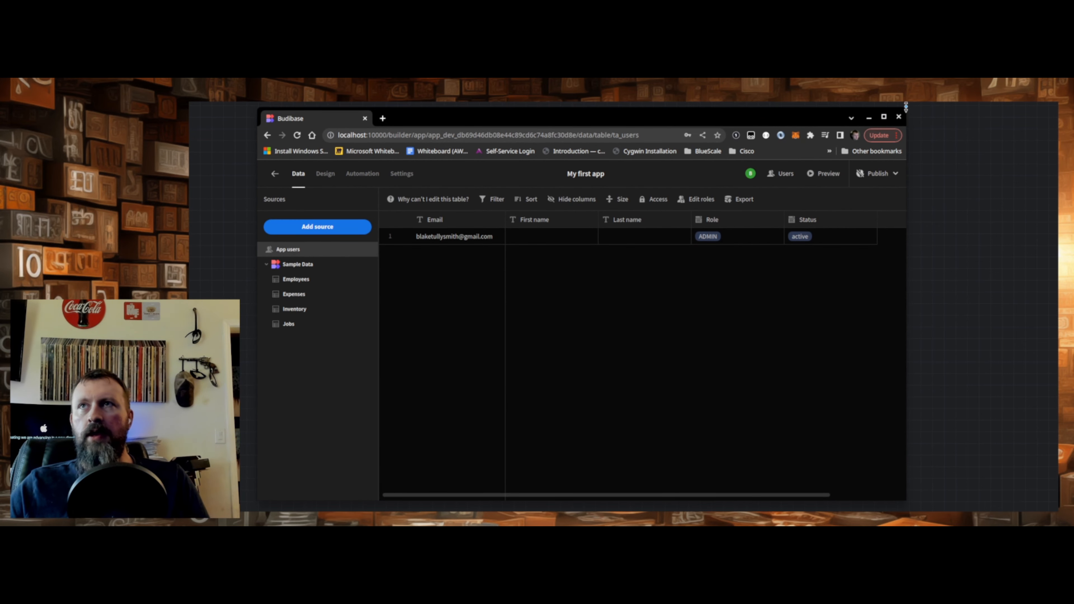
drag(906, 237, 1014, 243)
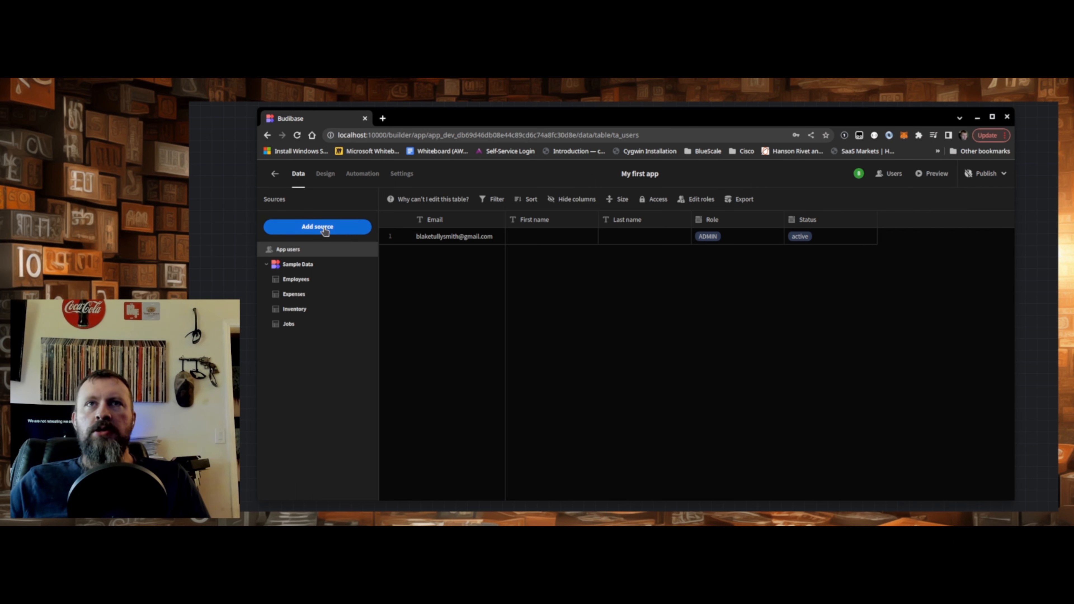
click(295, 283)
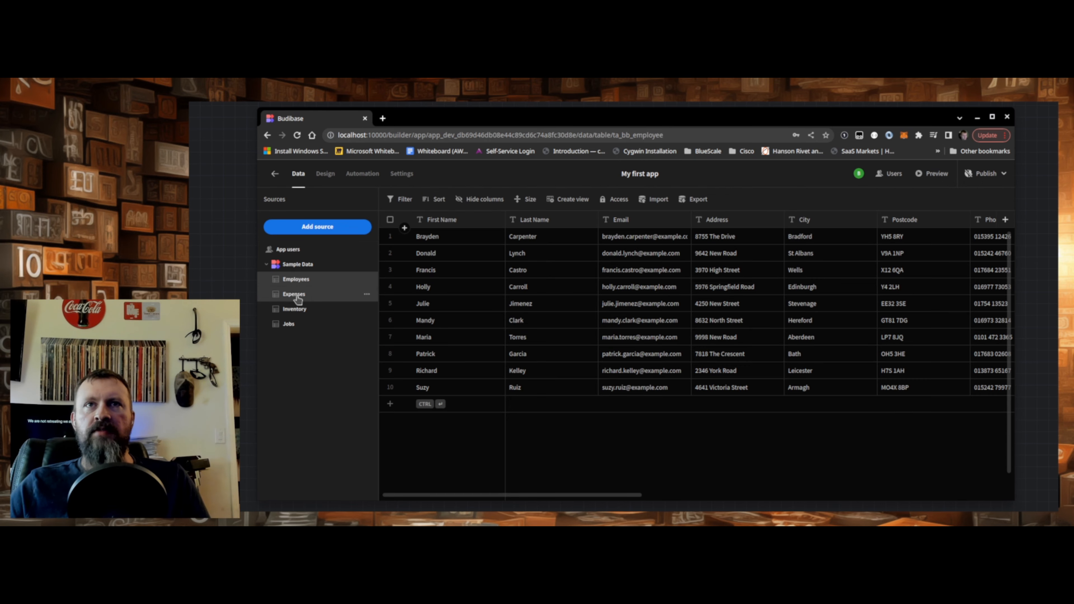
click(306, 299)
click(297, 309)
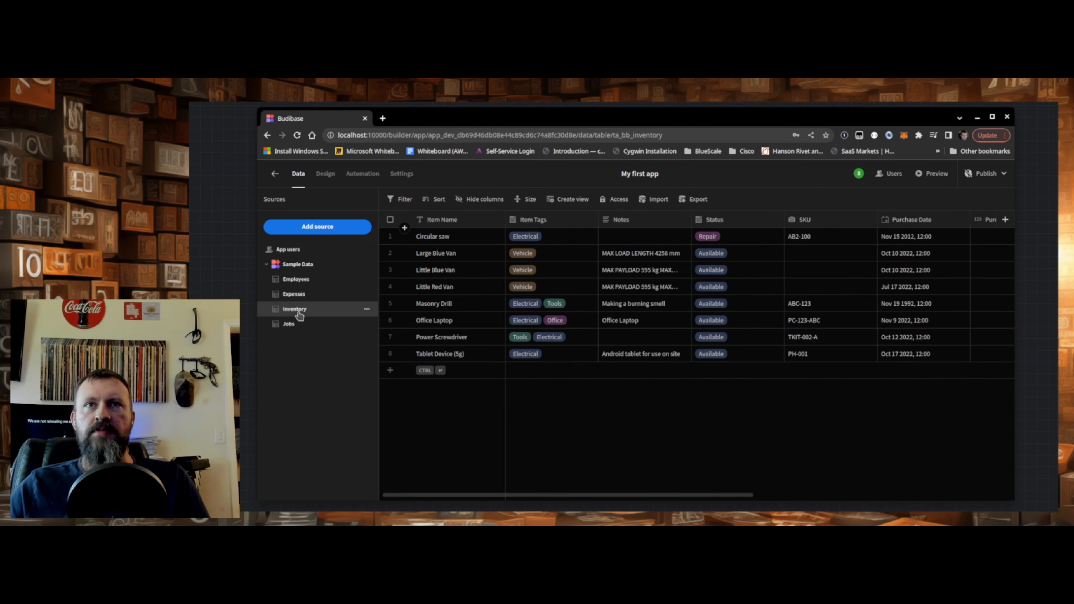
click(292, 327)
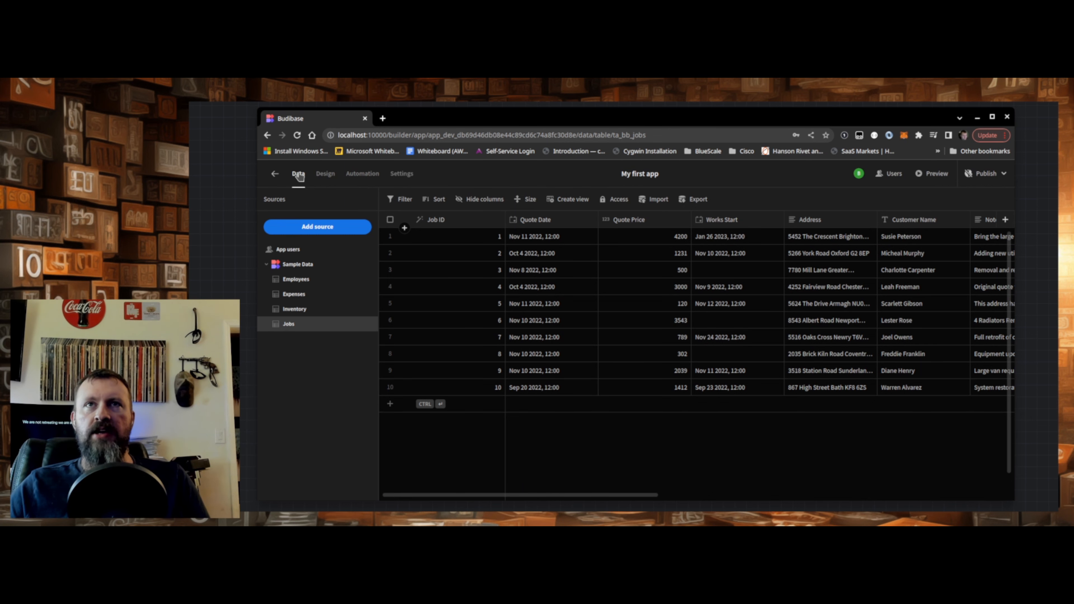
- Look through the app's Design, Automation and Settings sections and return to the Data section
click(332, 174)
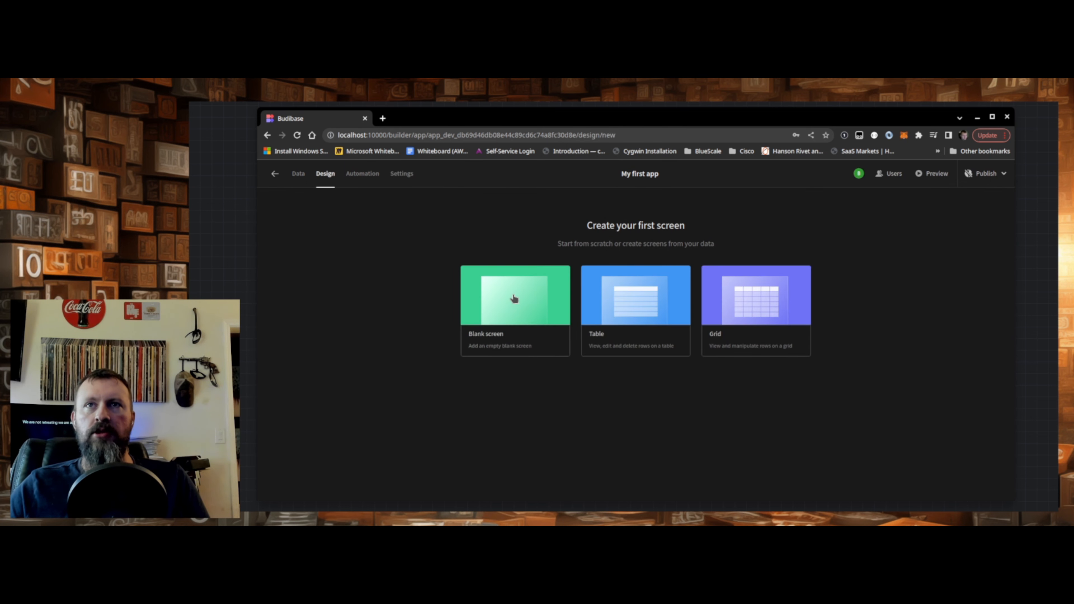
click(362, 177)
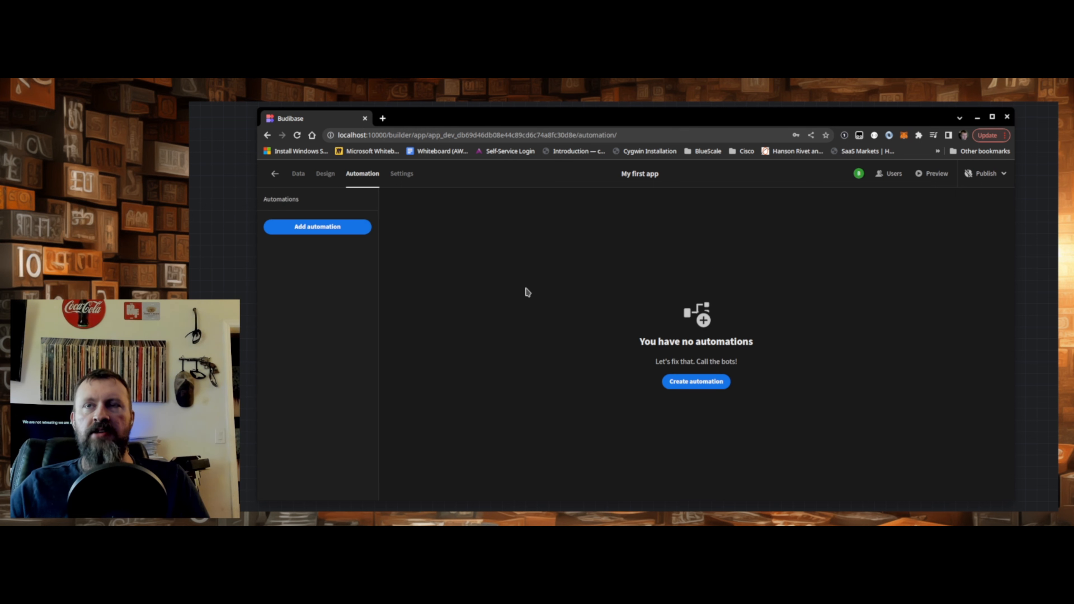
click(393, 173)
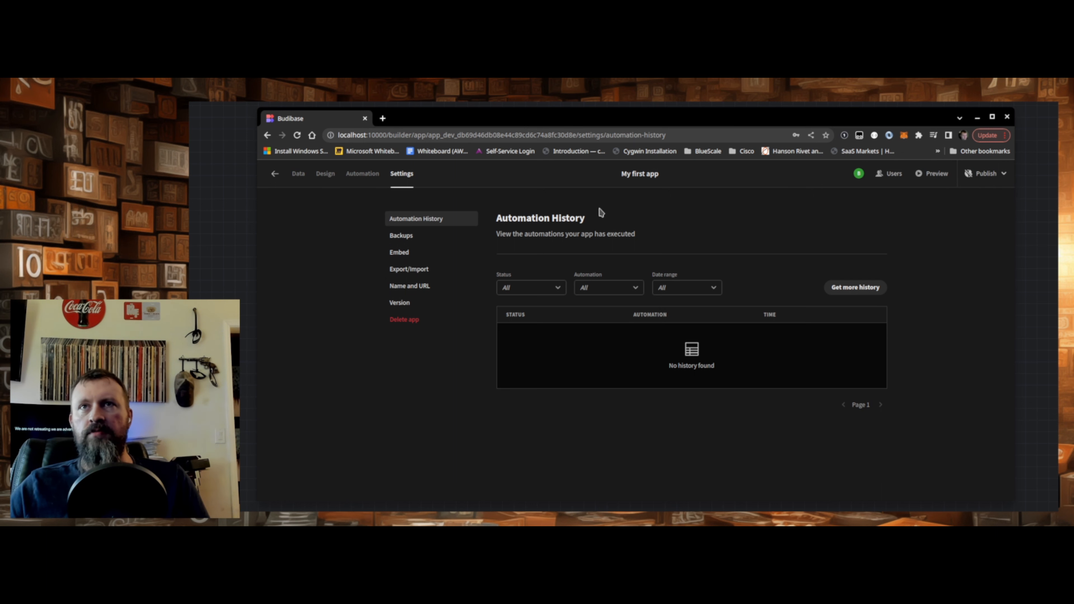
click(298, 174)
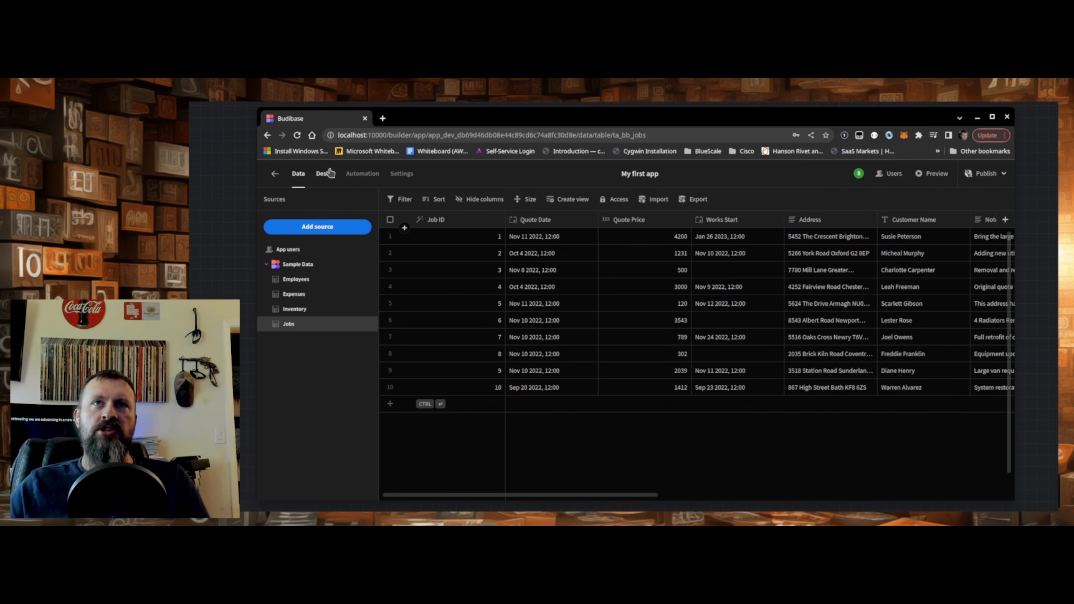
- Generate a Table screen from the Employees sample data with the access level set to Basic
click(325, 174)
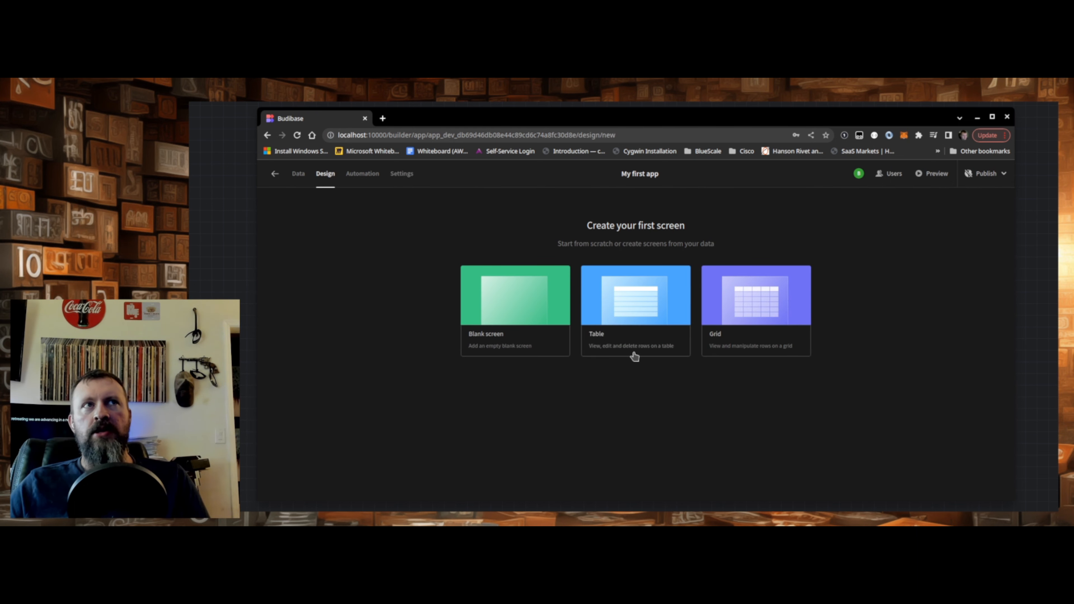
click(620, 331)
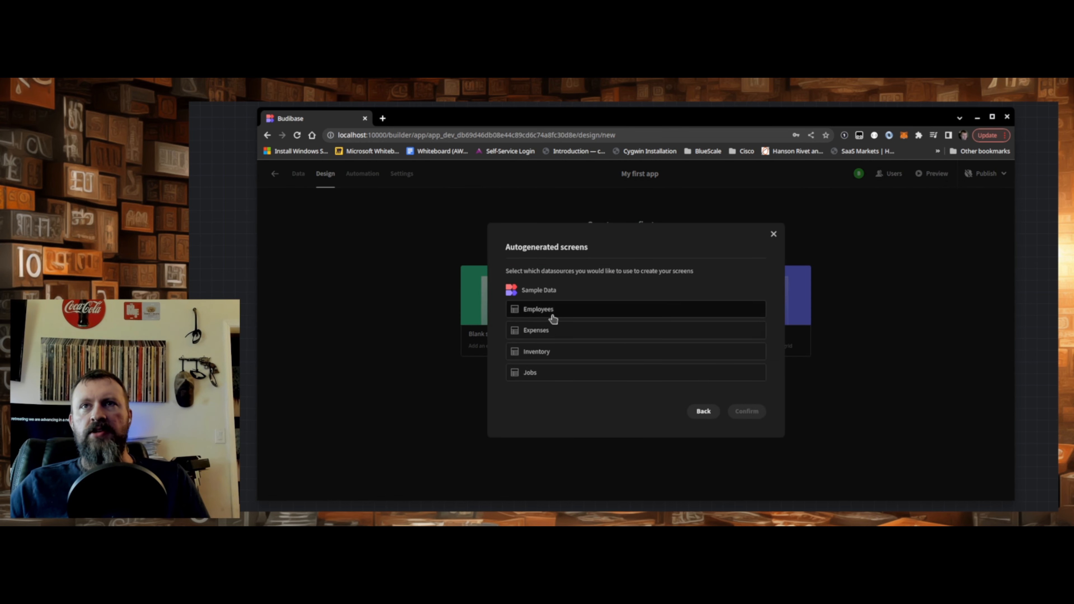
click(542, 315)
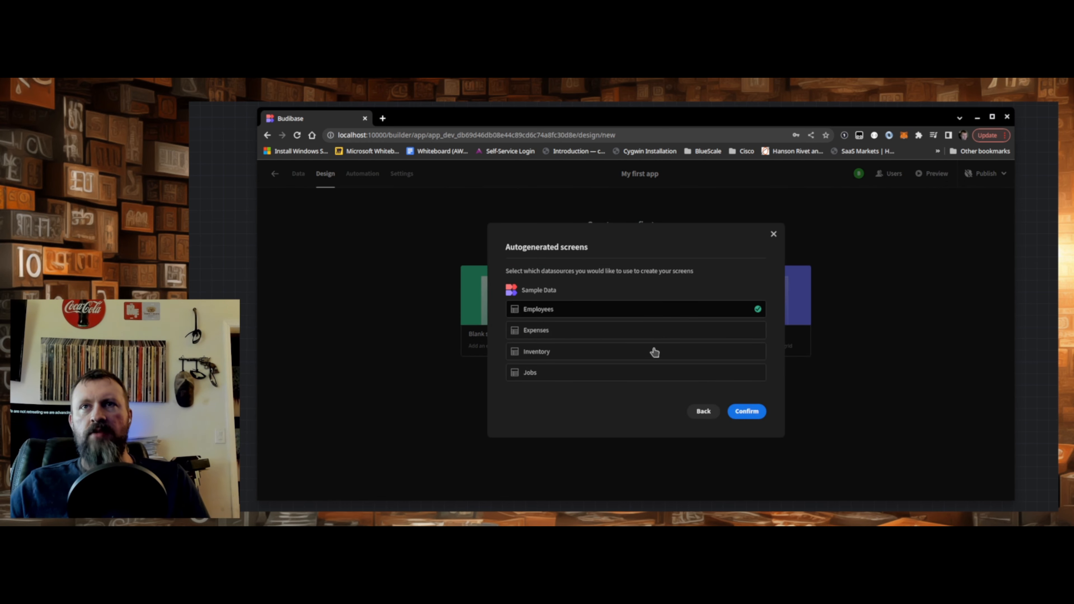
click(749, 413)
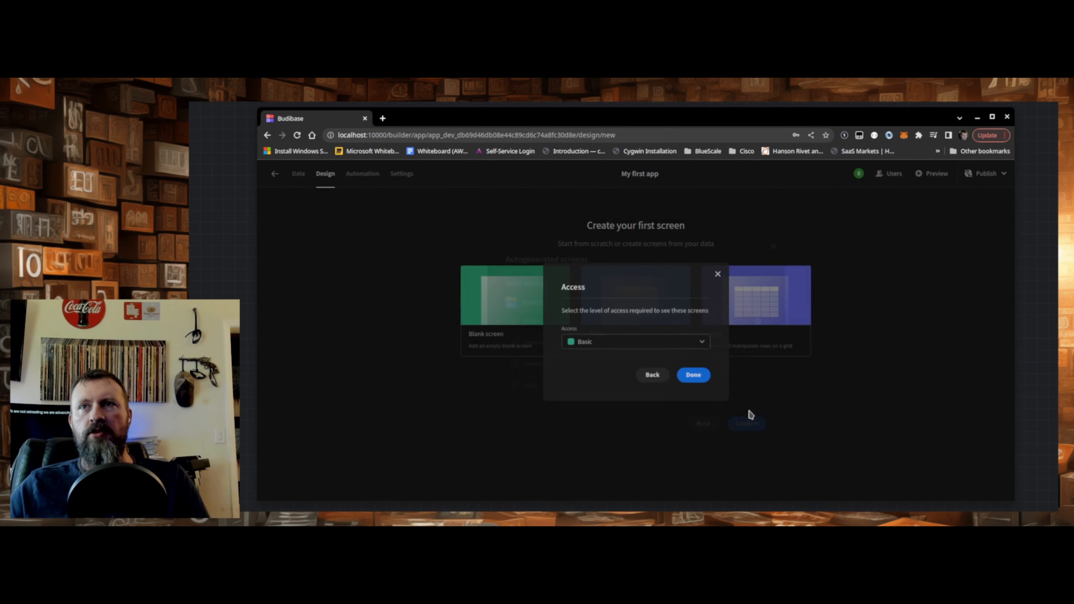
click(671, 344)
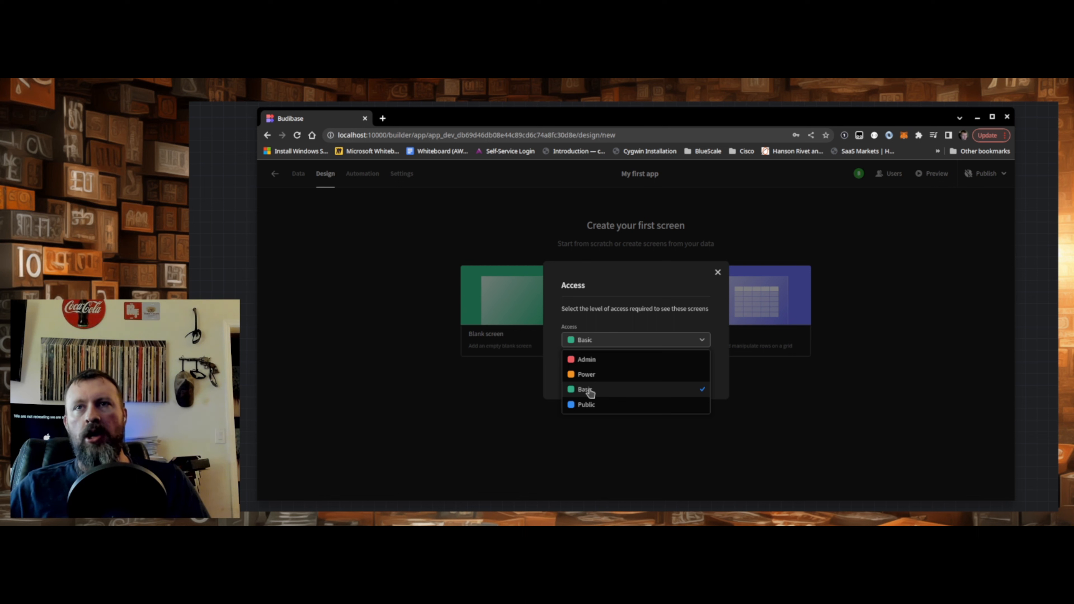
click(607, 392)
click(700, 373)
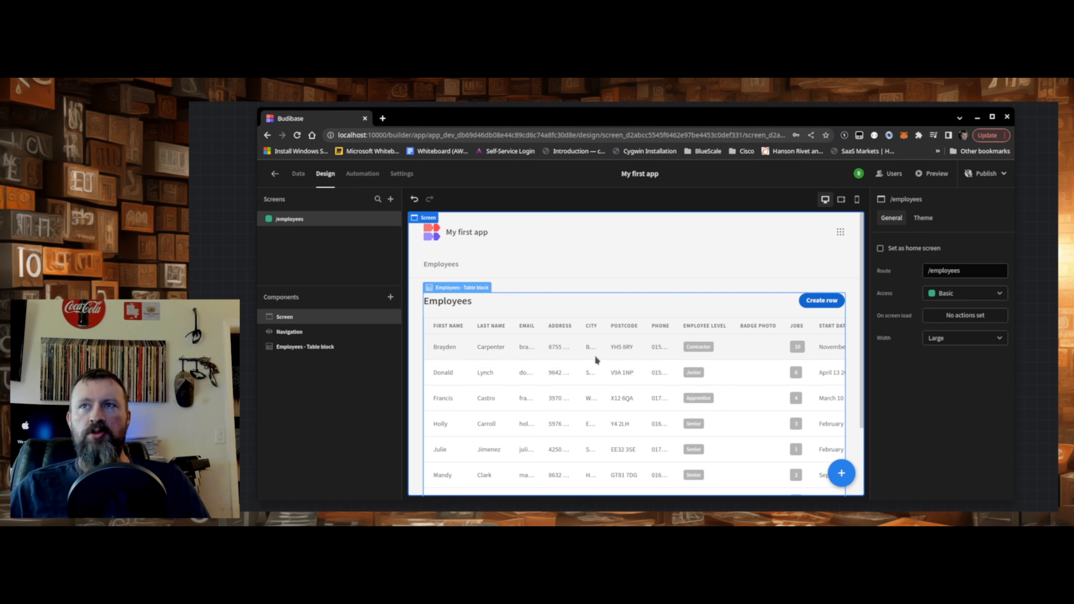
- Preview the app and look over the rows of the Employees table
click(819, 298)
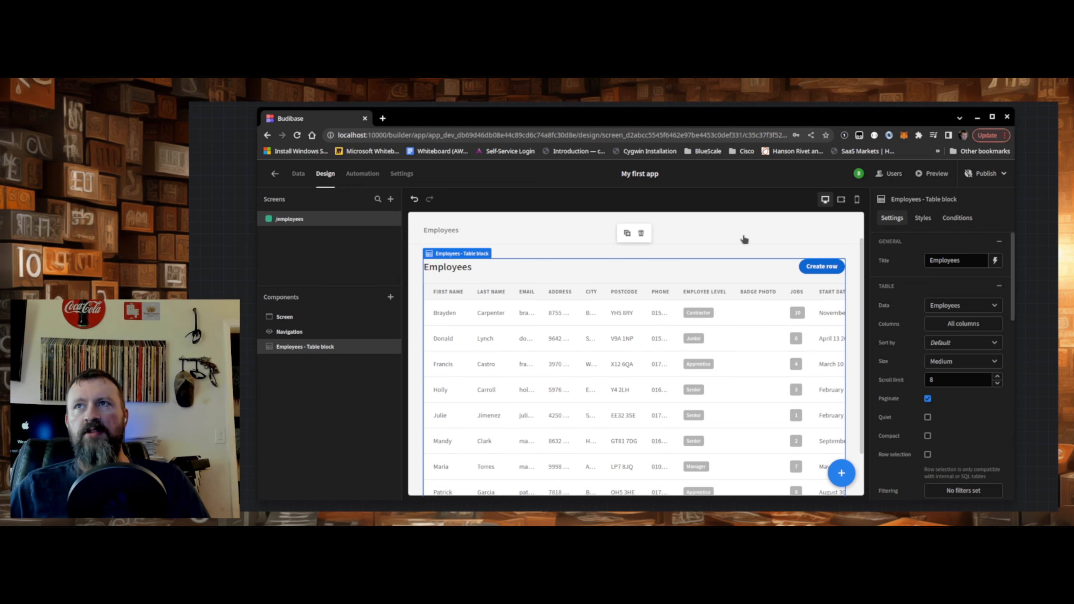
click(932, 177)
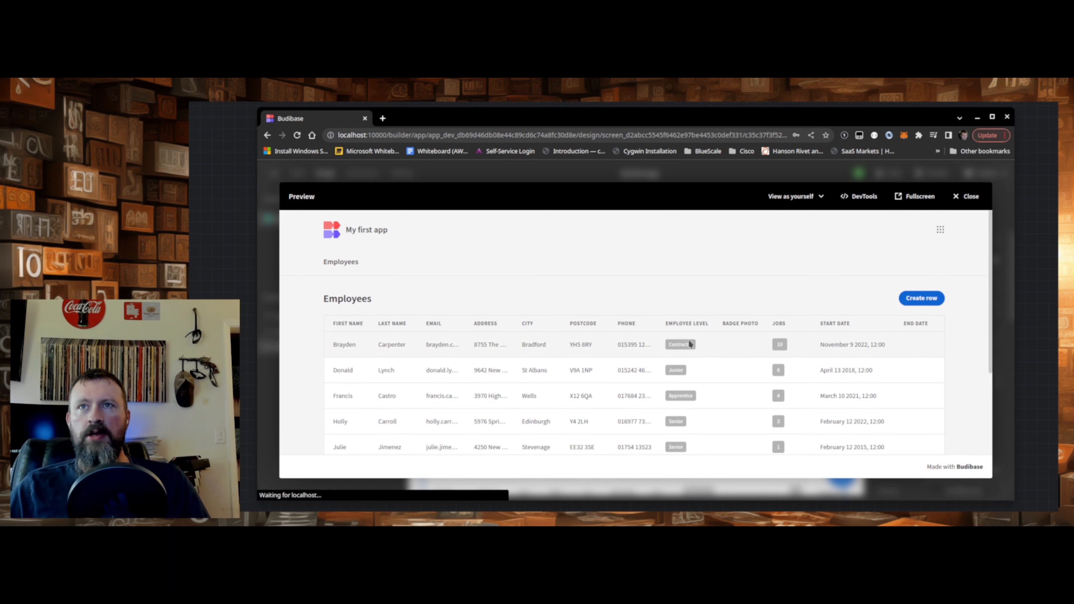
scroll(647, 354, down, 2)
scroll(645, 357, up, 3)
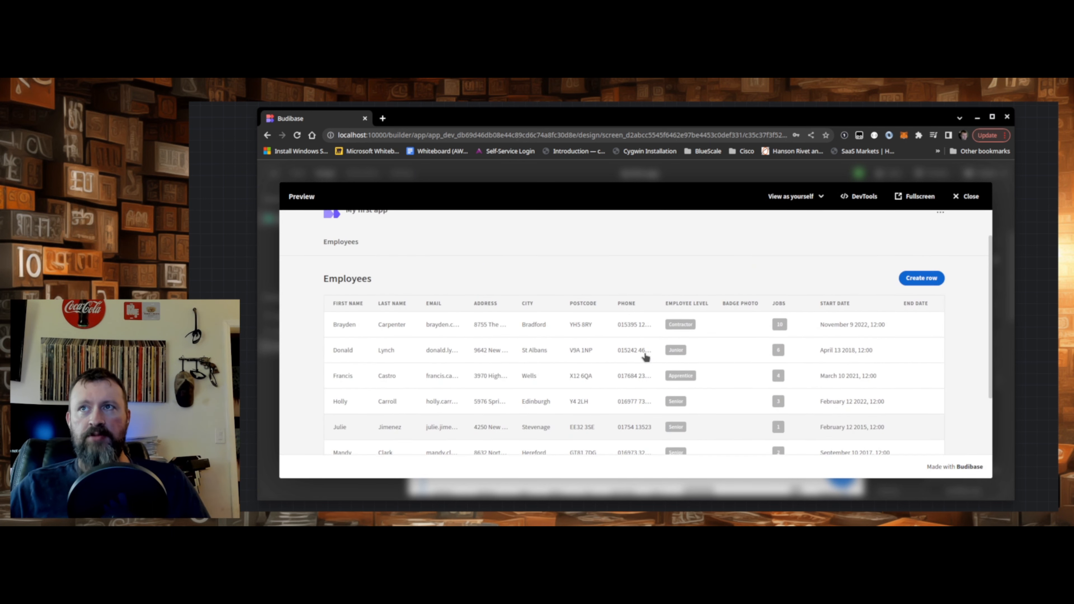
scroll(646, 357, down, 3)
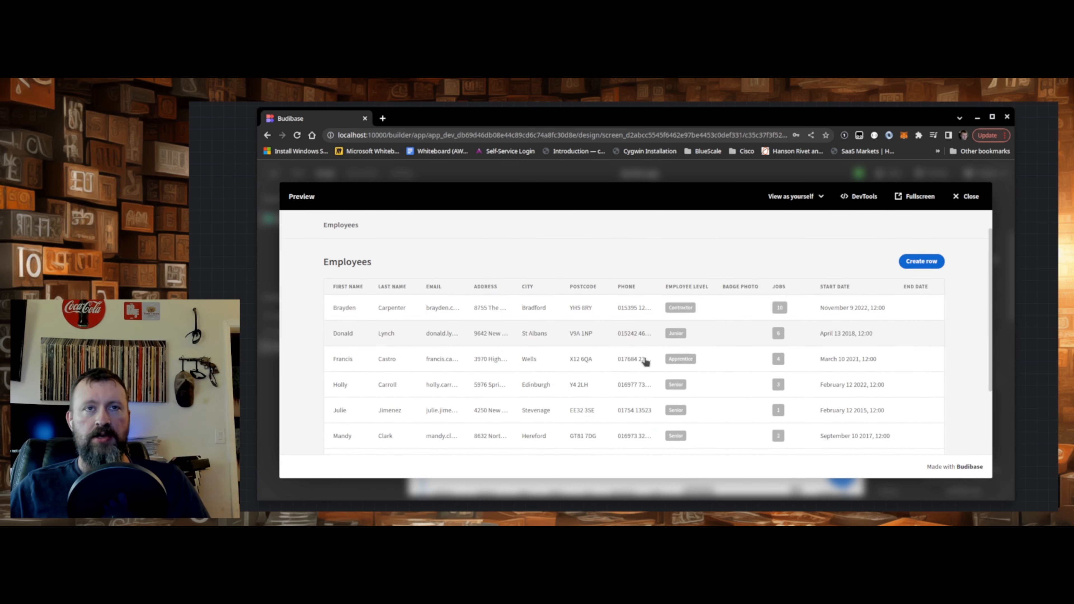
scroll(645, 360, up, 2)
scroll(646, 360, up, 2)
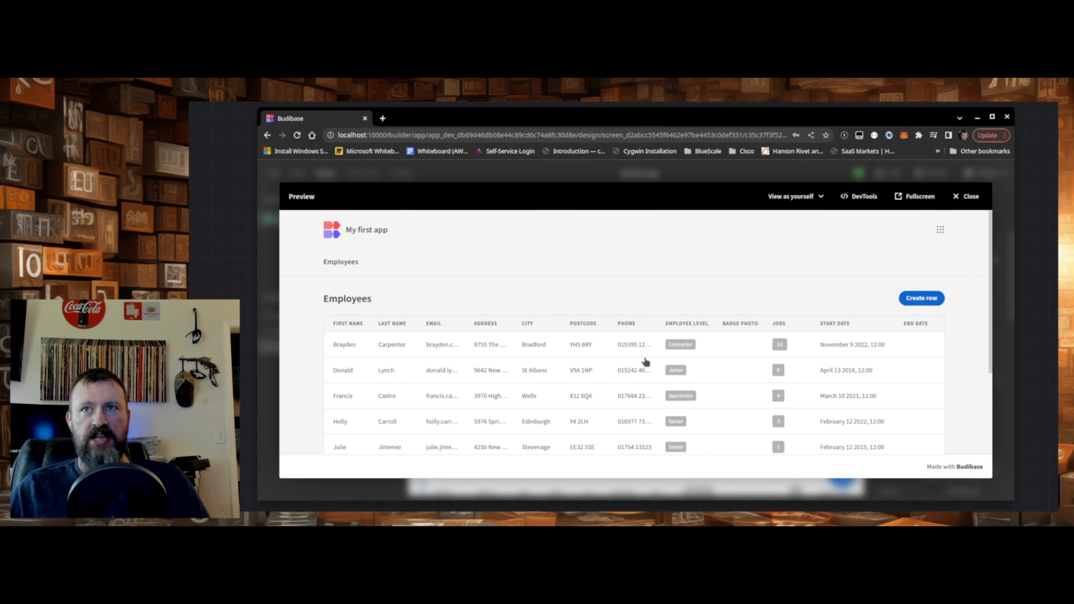
- Open the first employee's record in the preview, review its details form and close it
click(578, 350)
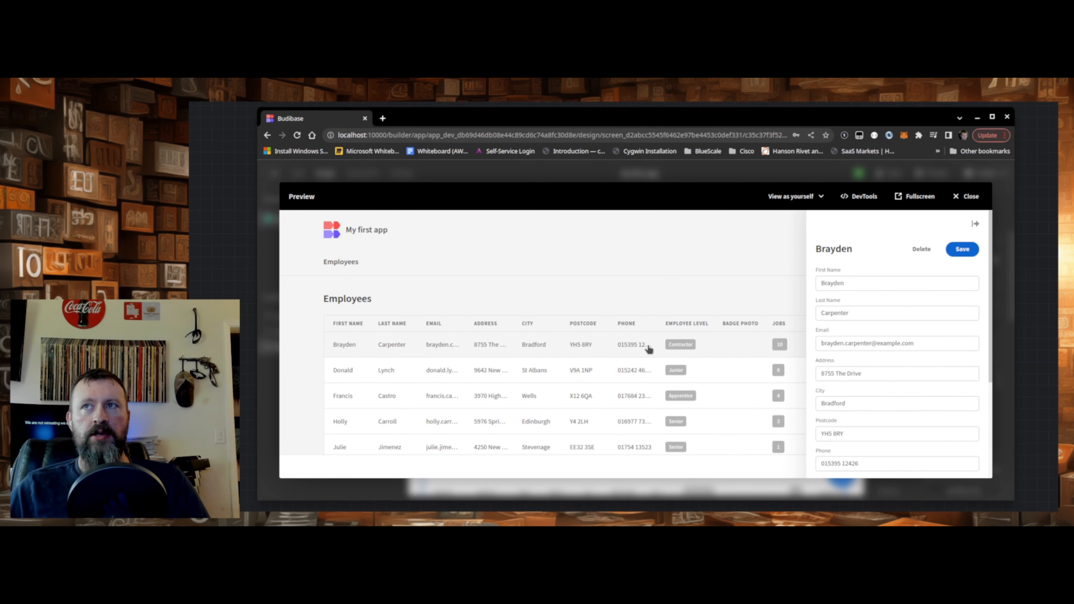
scroll(645, 351, down, 2)
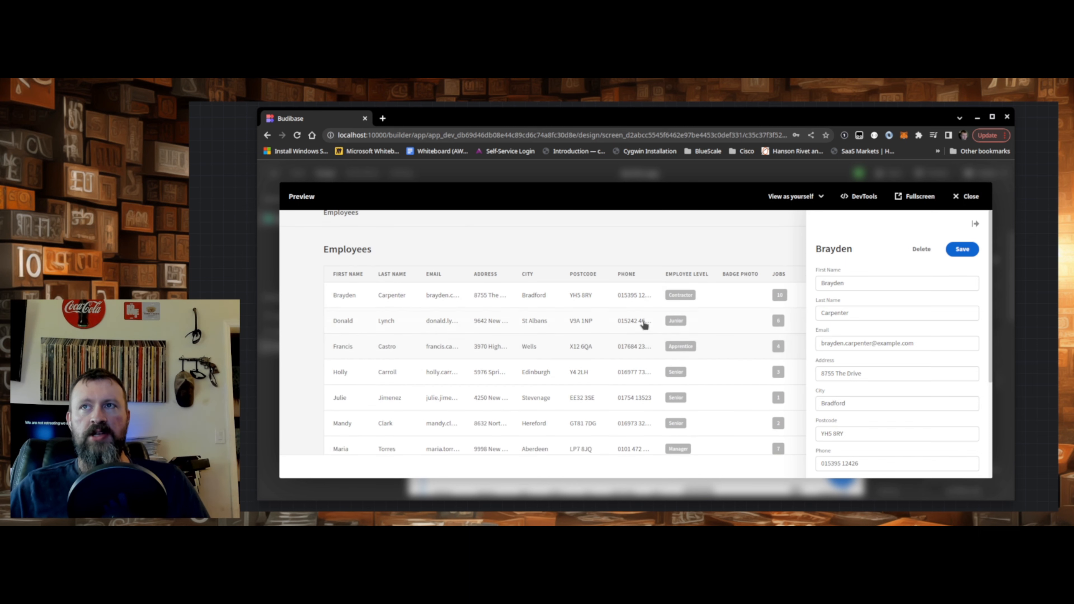
scroll(642, 324, up, 2)
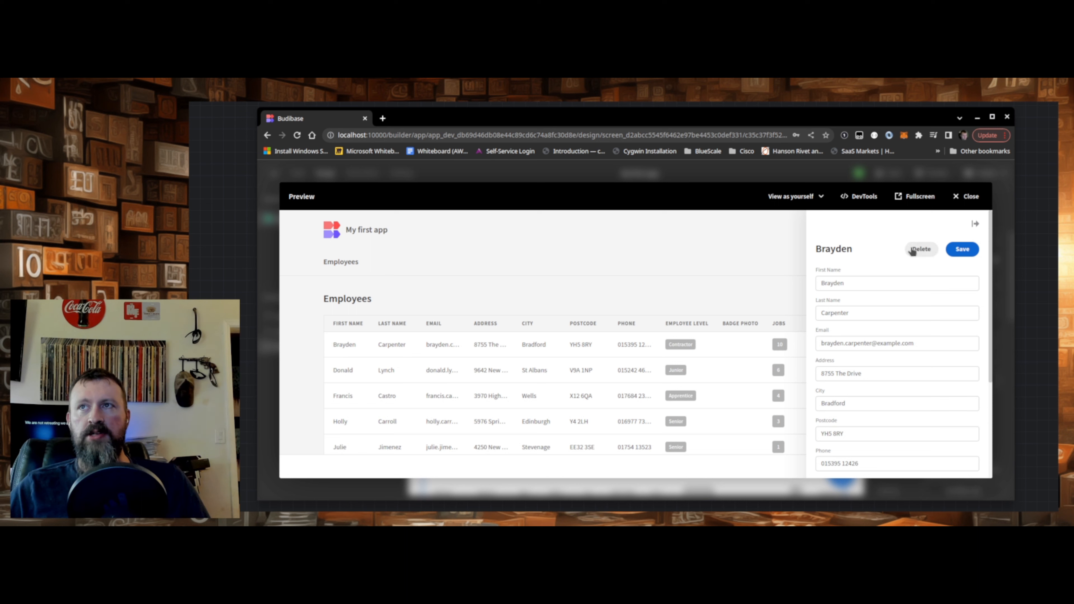
click(975, 225)
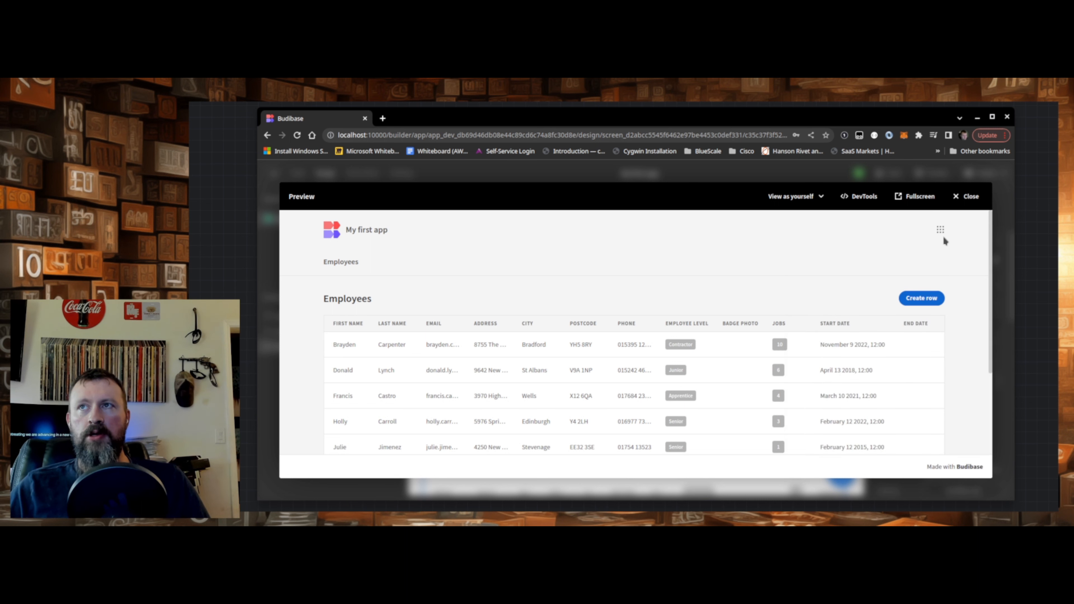
- Create a new row in the Employees table with only a first and last name filled in, and save it
click(923, 299)
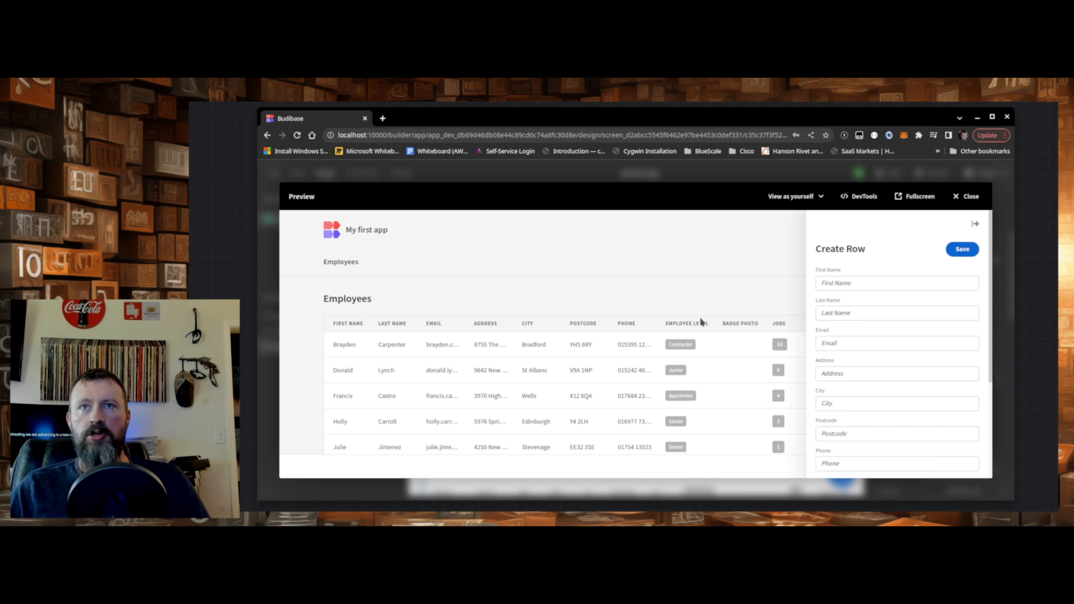
click(835, 282)
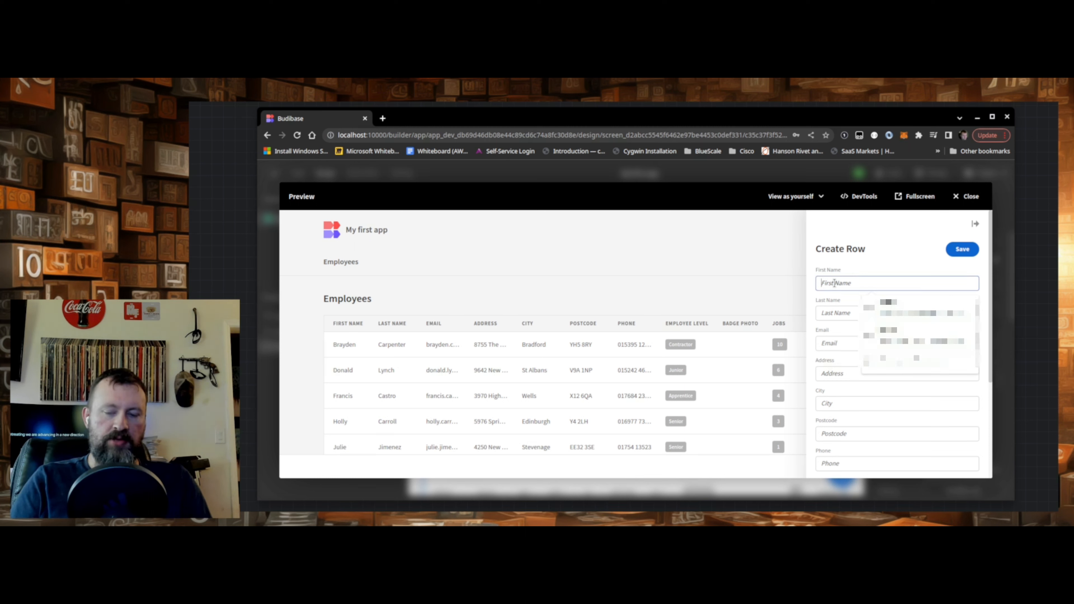
text(B)
key(BackSpace)
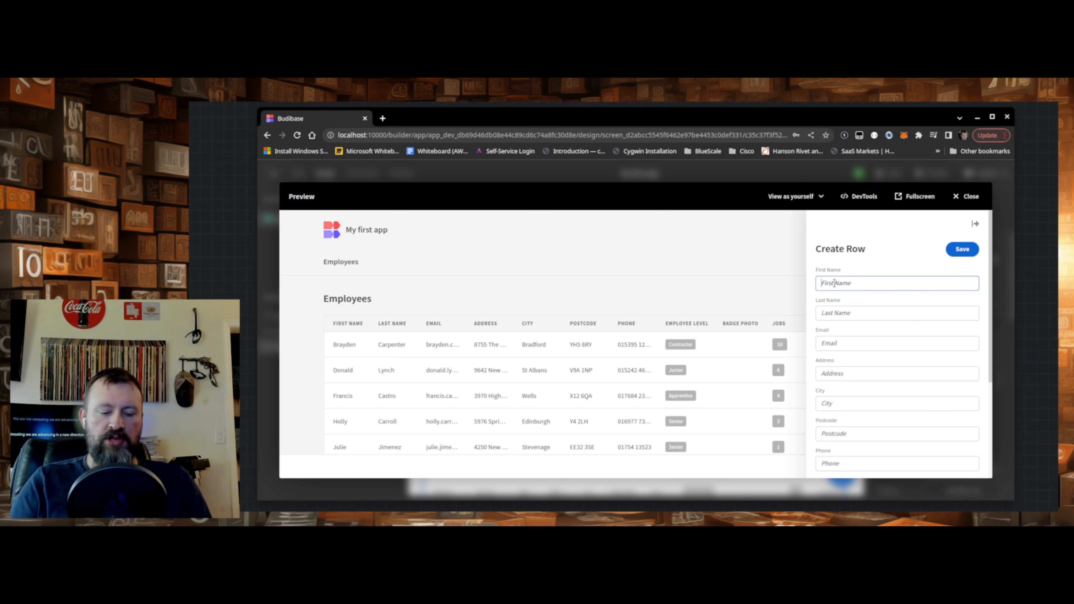
text(Jo)
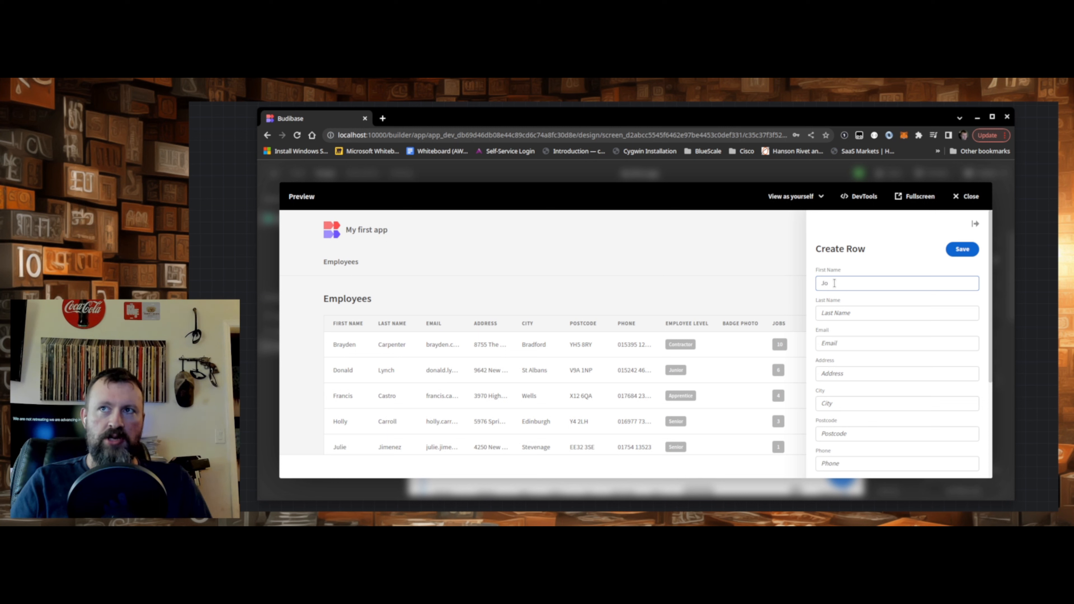
text(n)
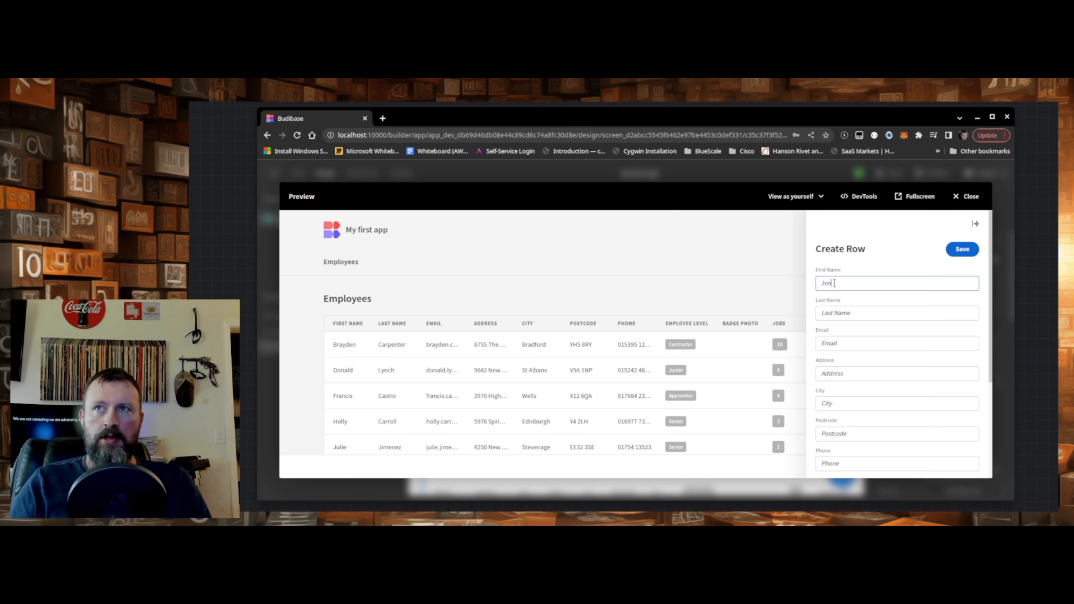
key(Tab)
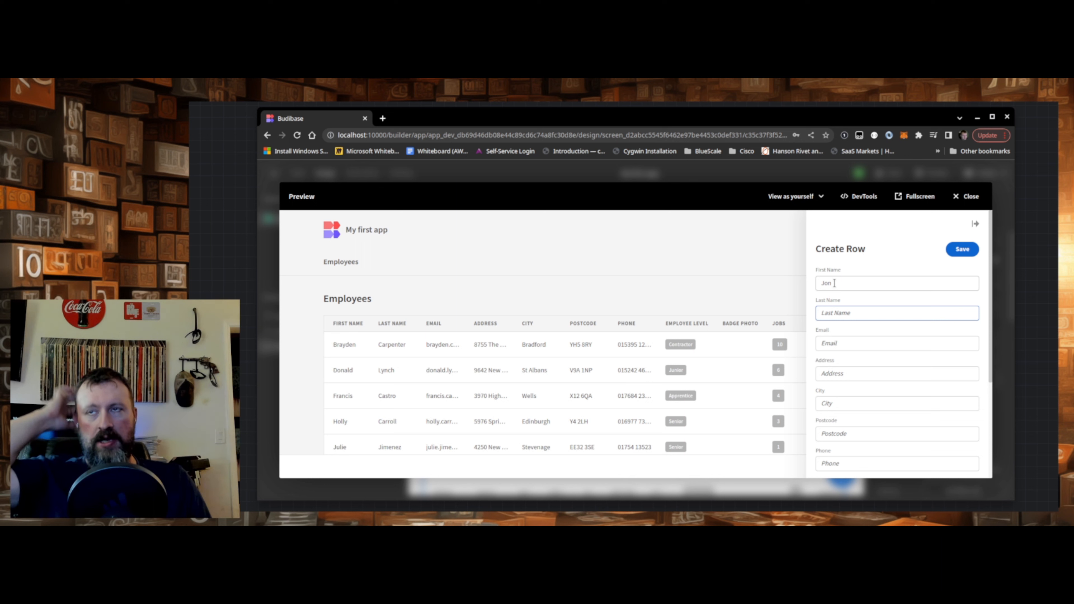
text(Smith)
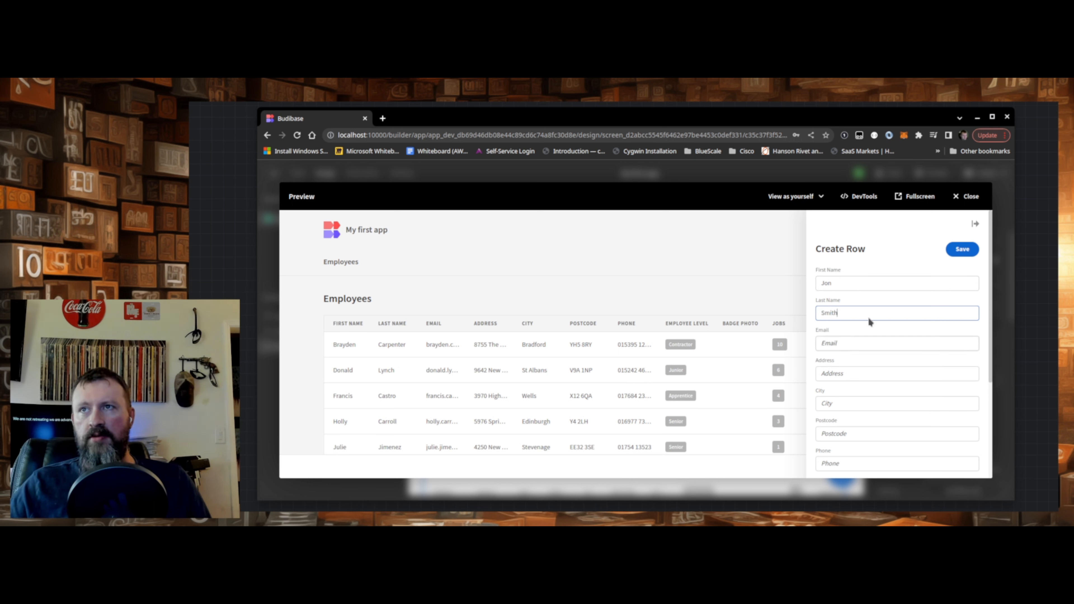
click(957, 251)
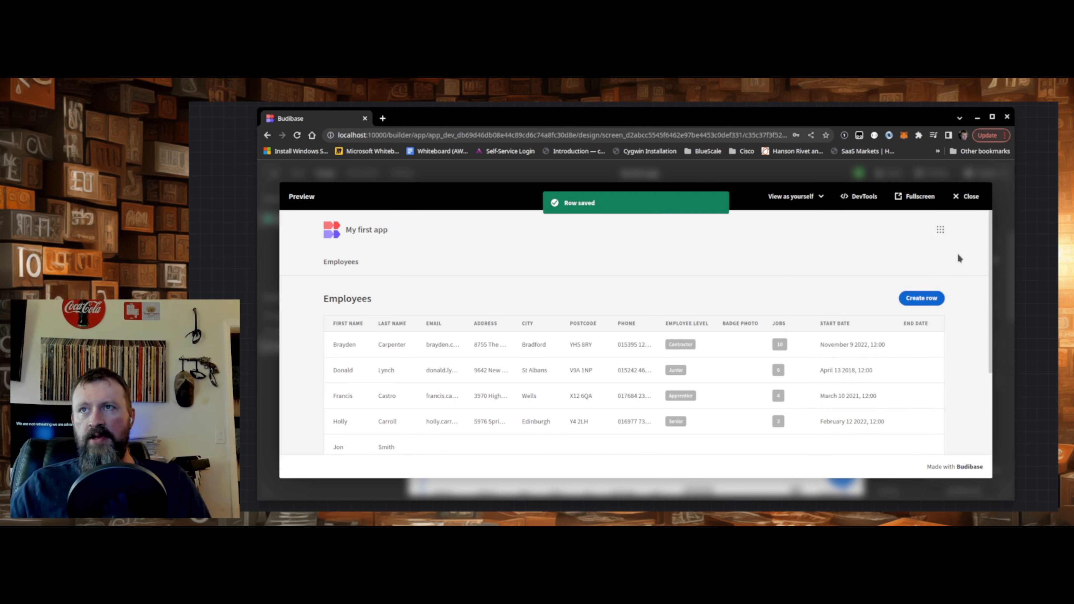
- Review the newly added employee's record, close it and sort the Employees table by address in ascending order
click(389, 447)
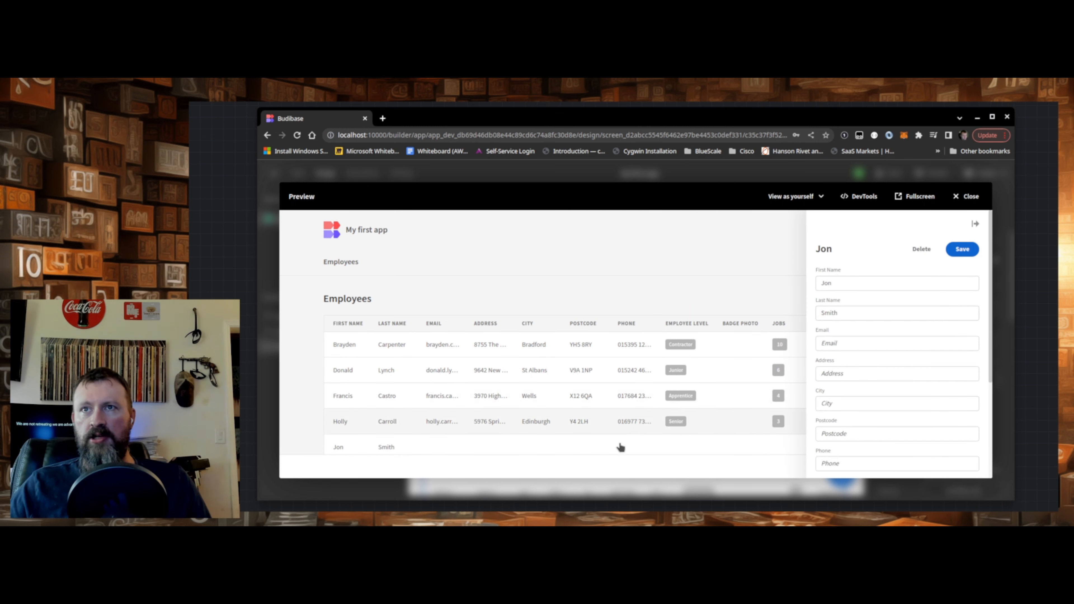
click(708, 279)
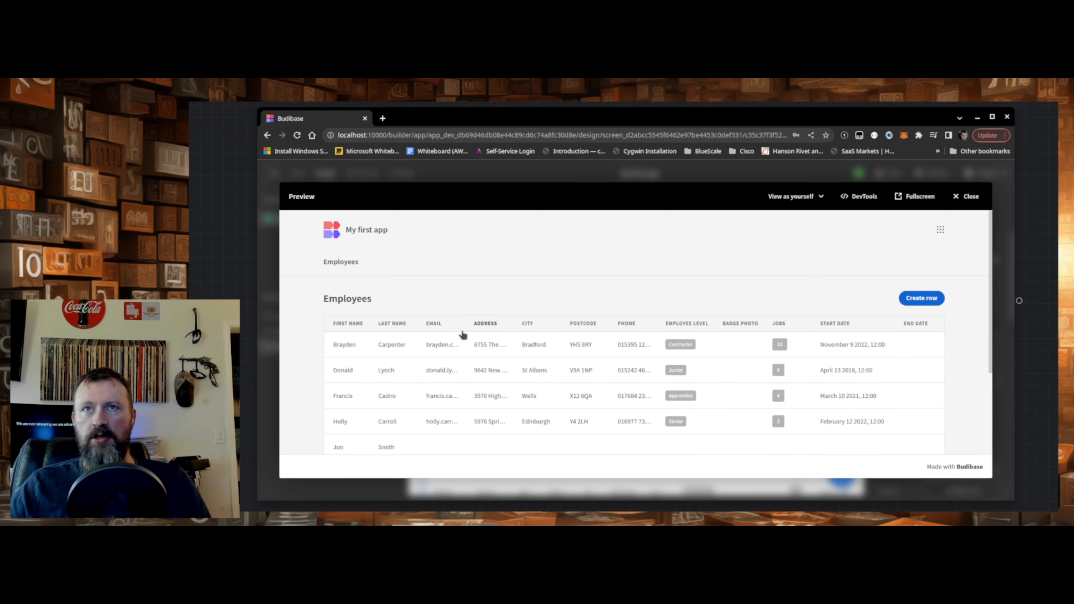
click(498, 325)
click(498, 325)
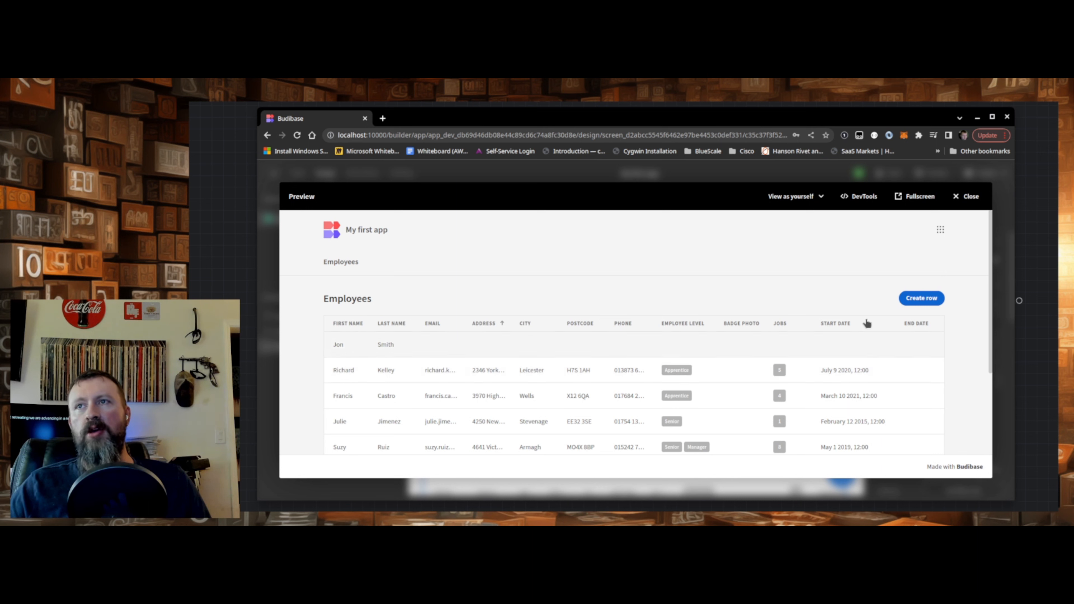
- Change the first name in the newly added employee's record to a longer nickname and save the row
click(377, 345)
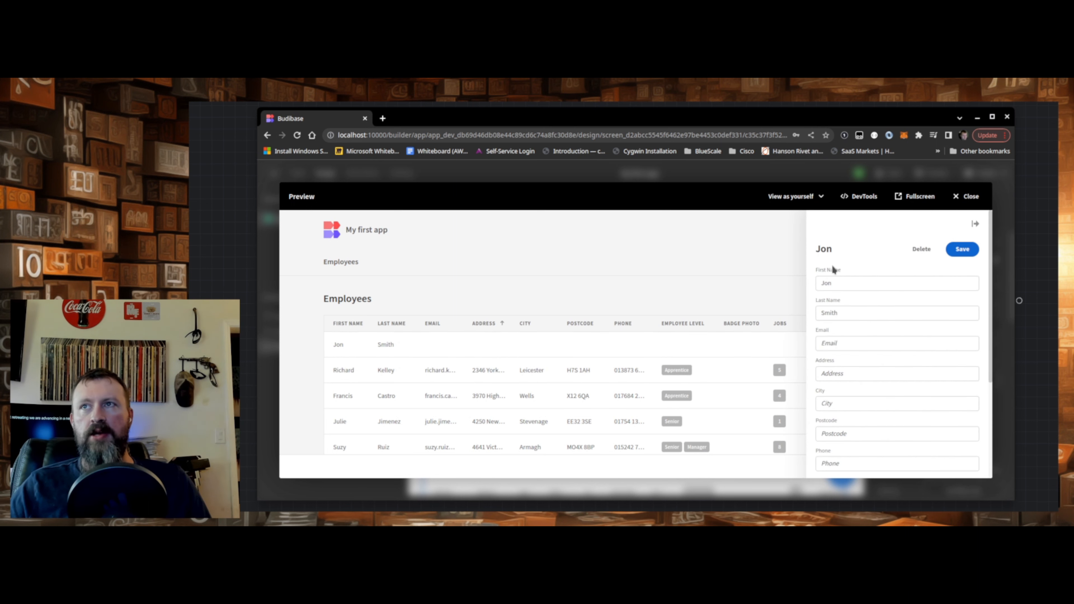
click(886, 283)
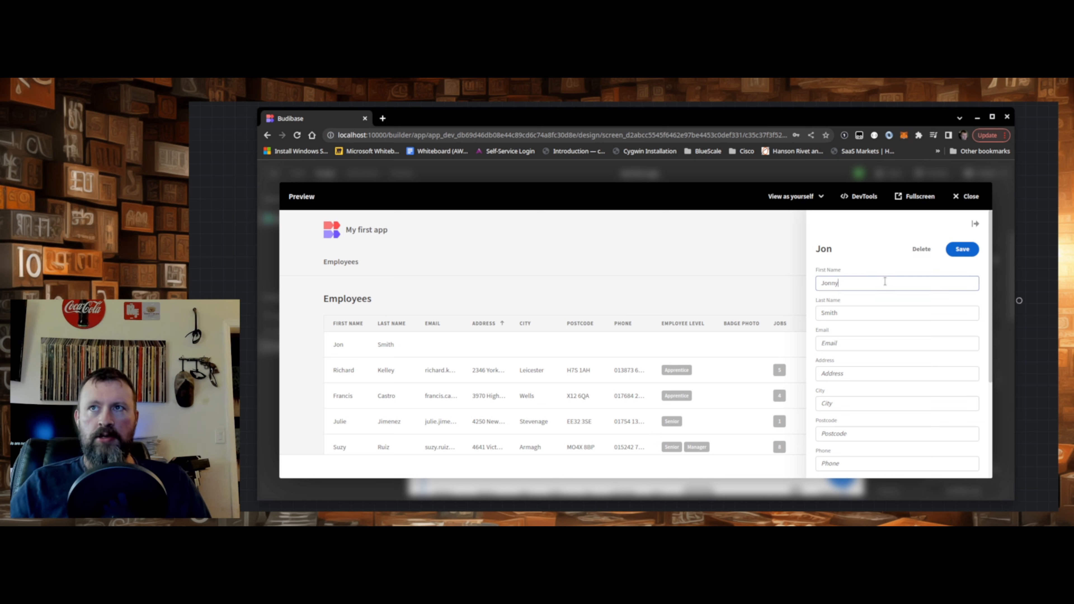
text(ny)
click(966, 249)
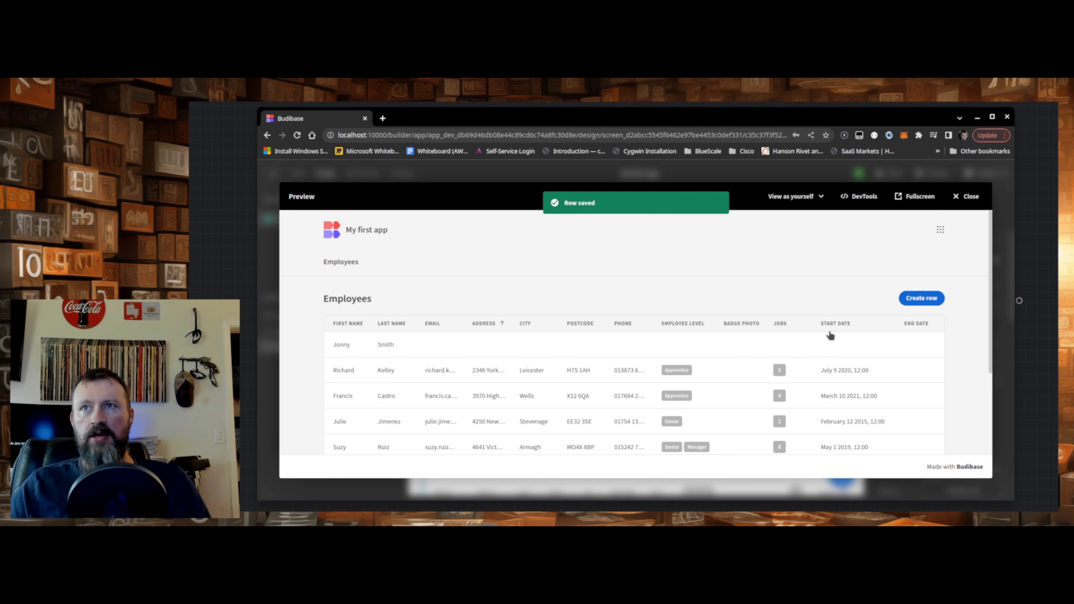
- Delete the newly added employee's row from the Employees table
click(785, 343)
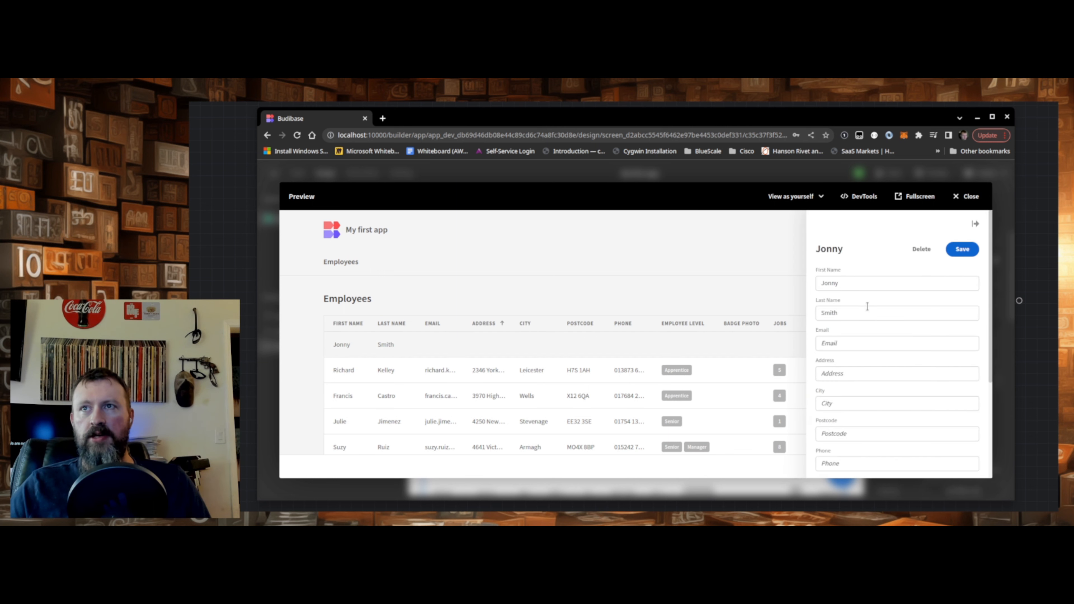
click(922, 248)
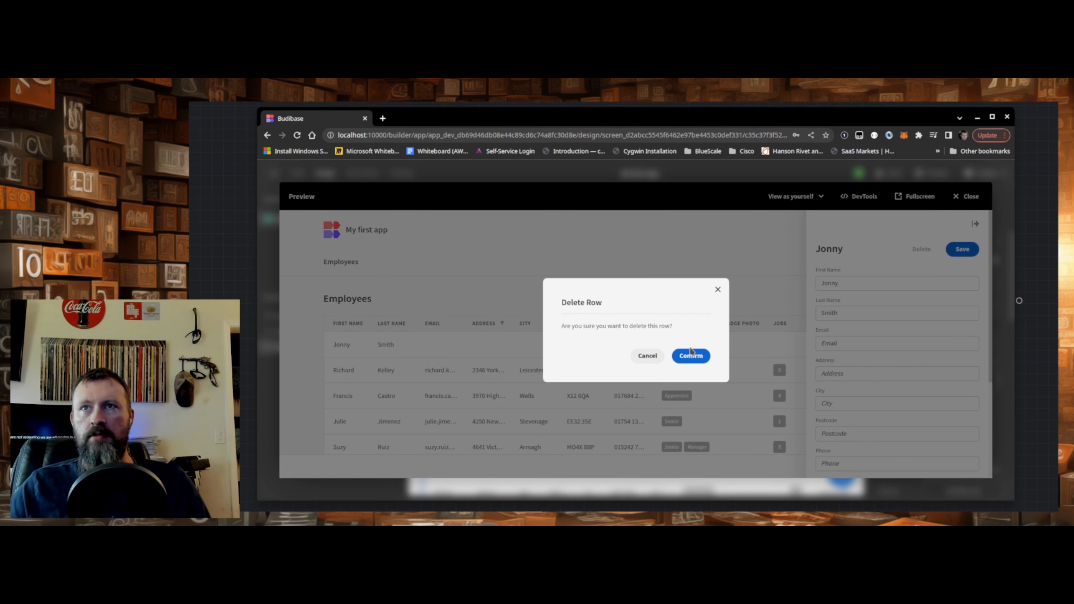
click(678, 357)
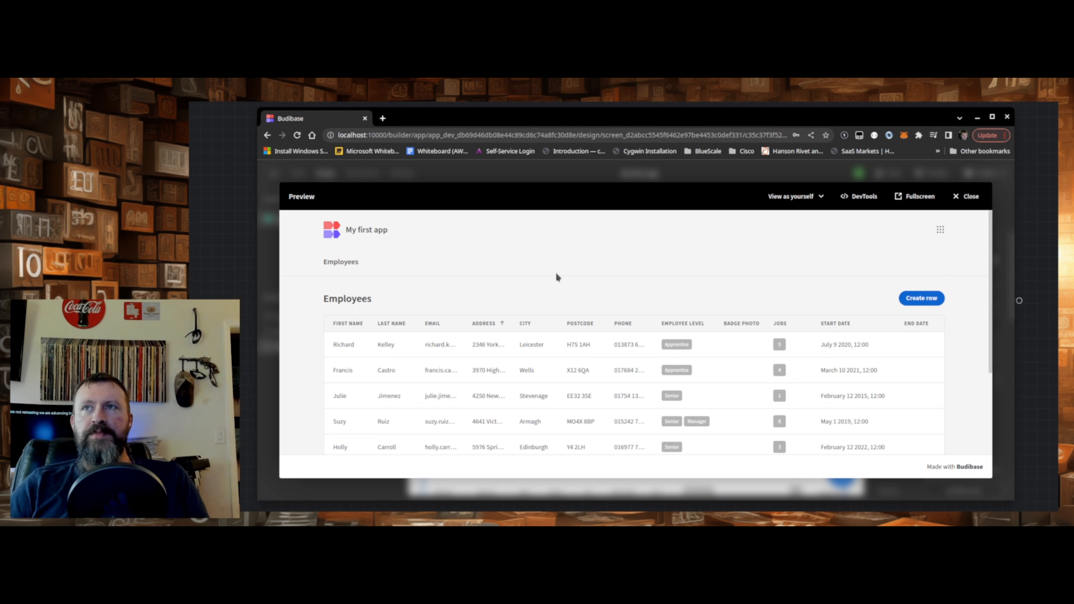
- Close the preview and generate a Table screen from the Inventory sample data with the access level set to Basic
click(966, 196)
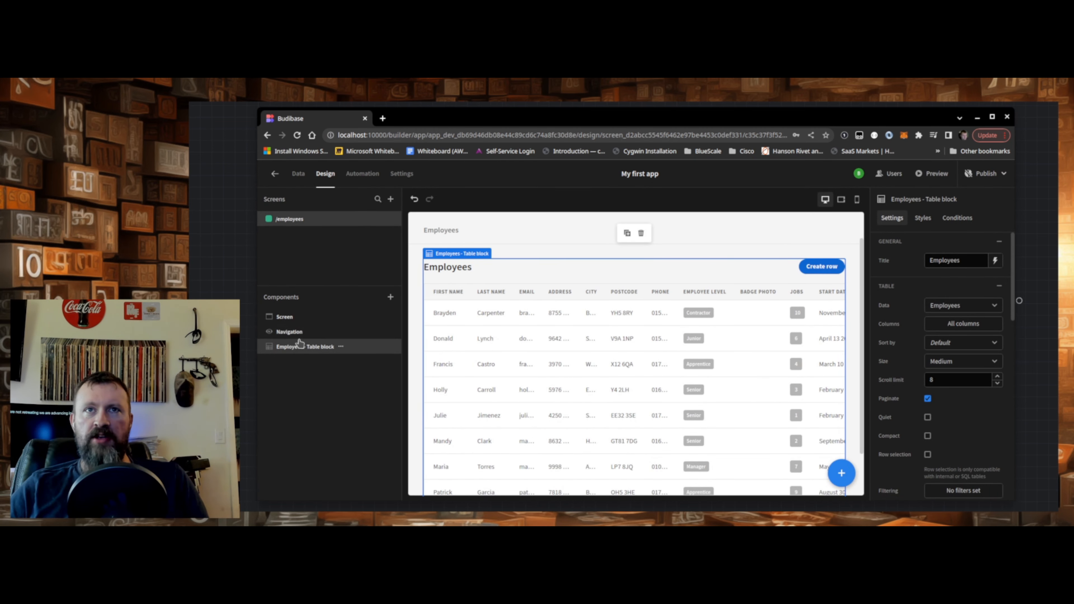
click(291, 332)
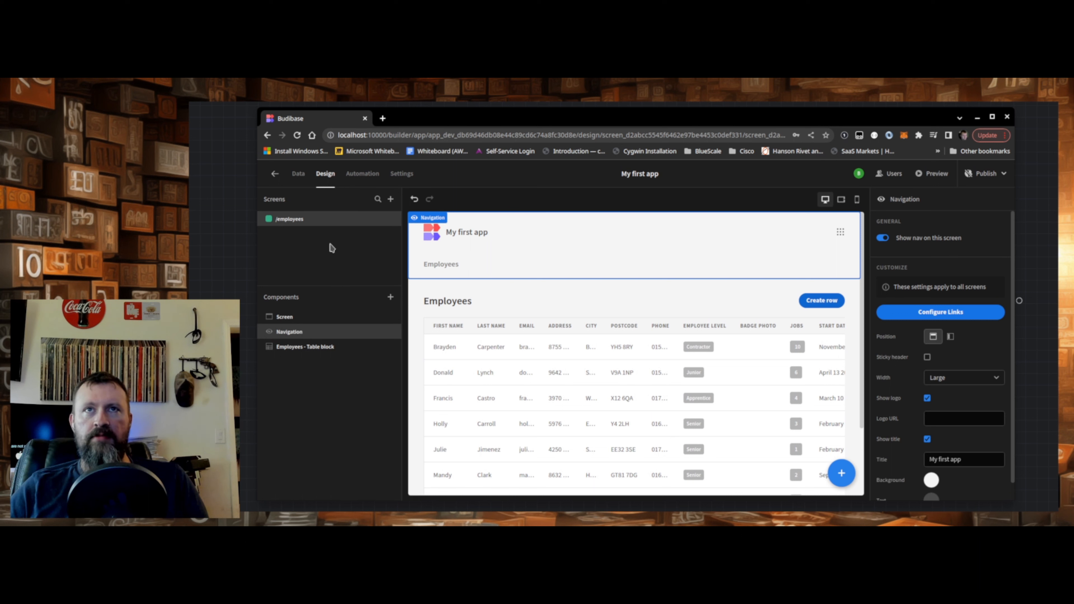
click(390, 199)
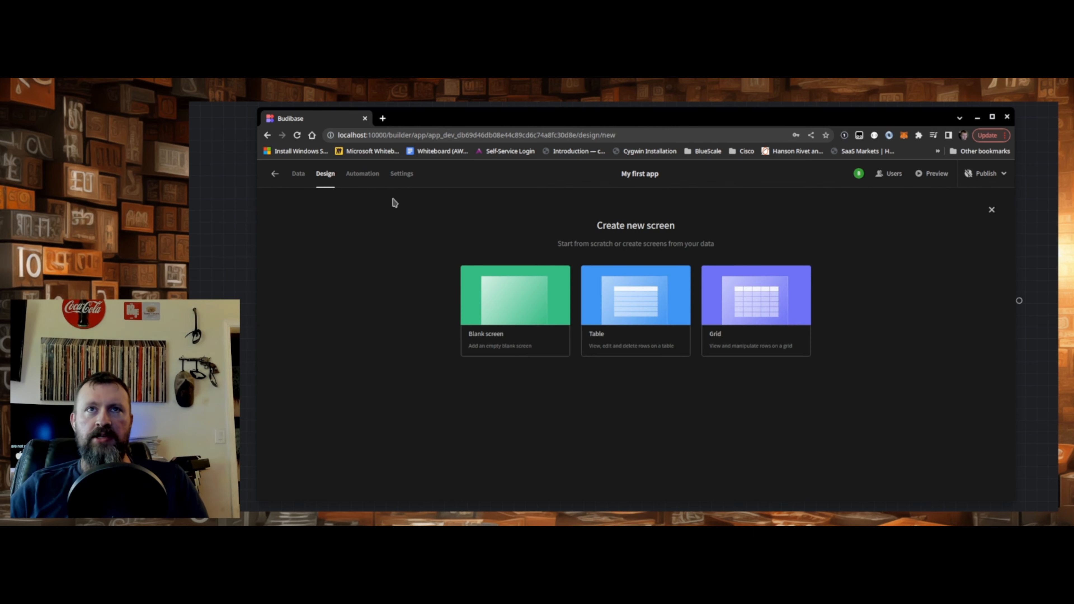
click(633, 319)
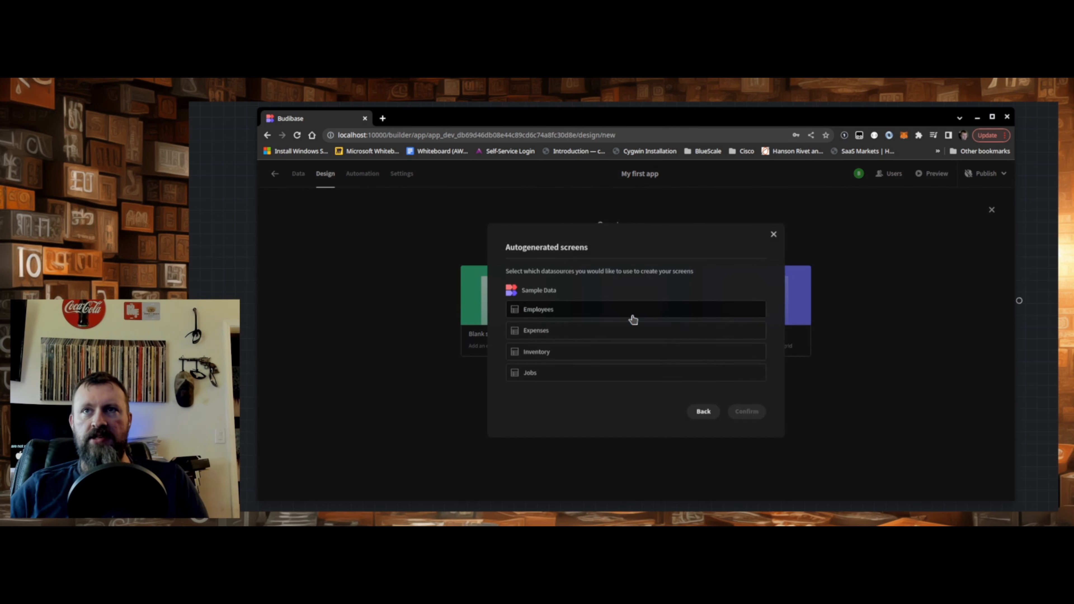
click(543, 352)
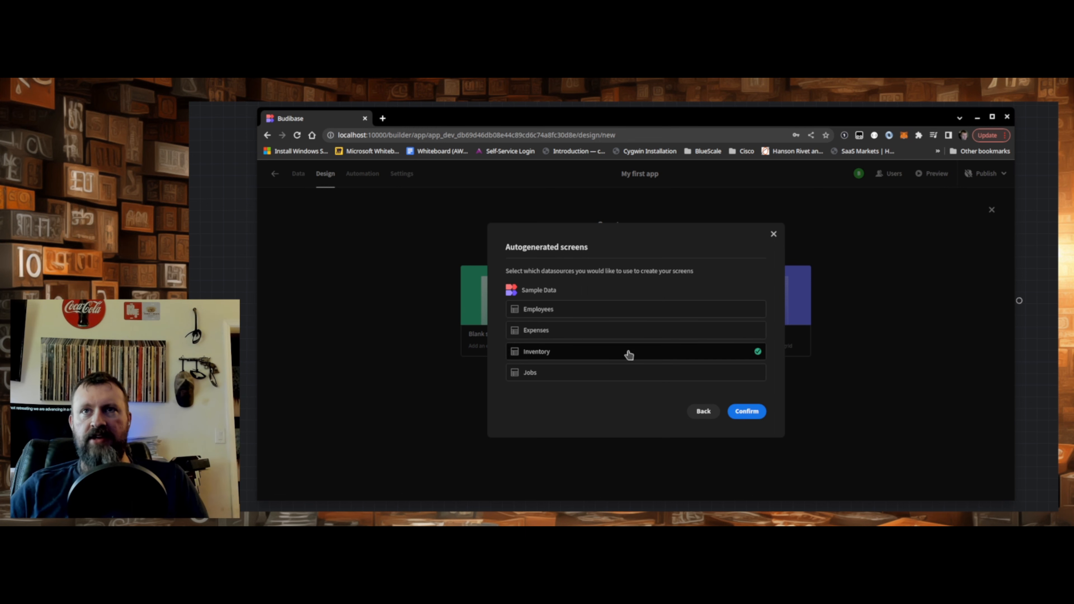
click(738, 411)
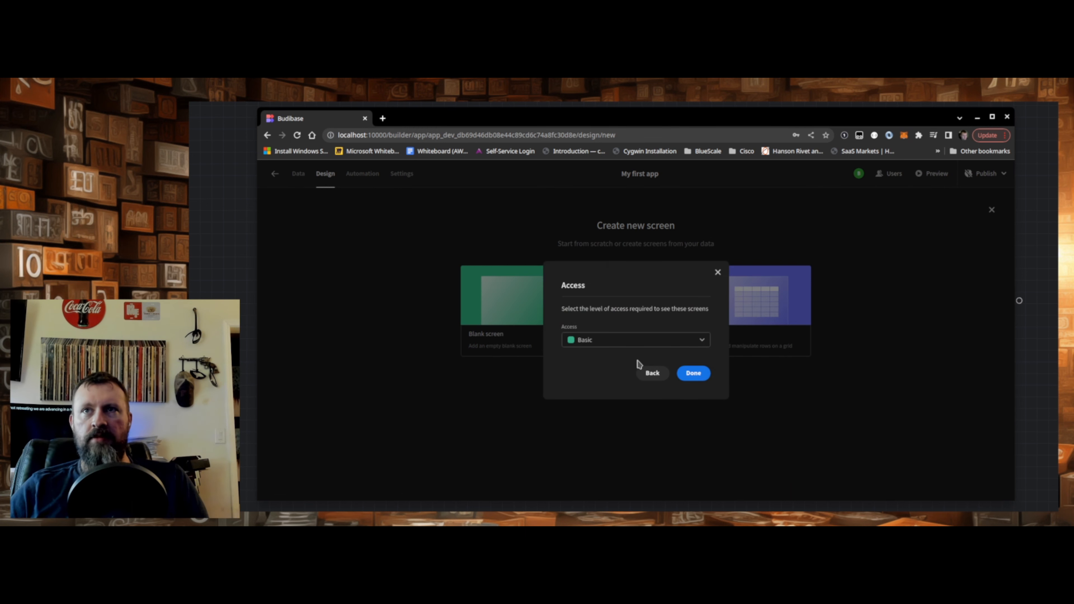
click(690, 375)
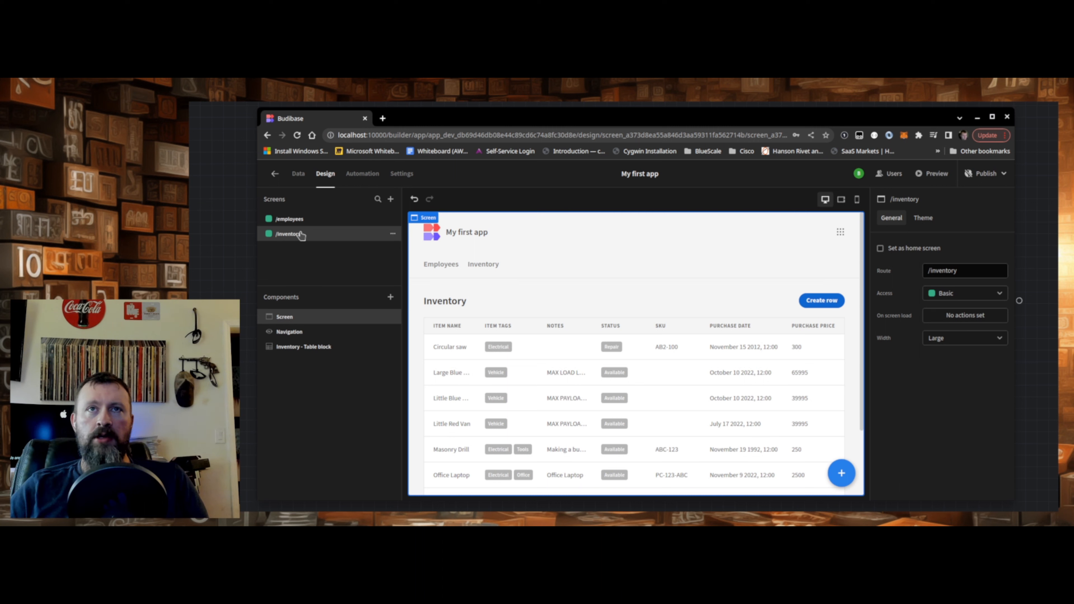
- Try to move the /inventory screen above /employees and review its available actions and navigation link
drag(339, 236, 341, 225)
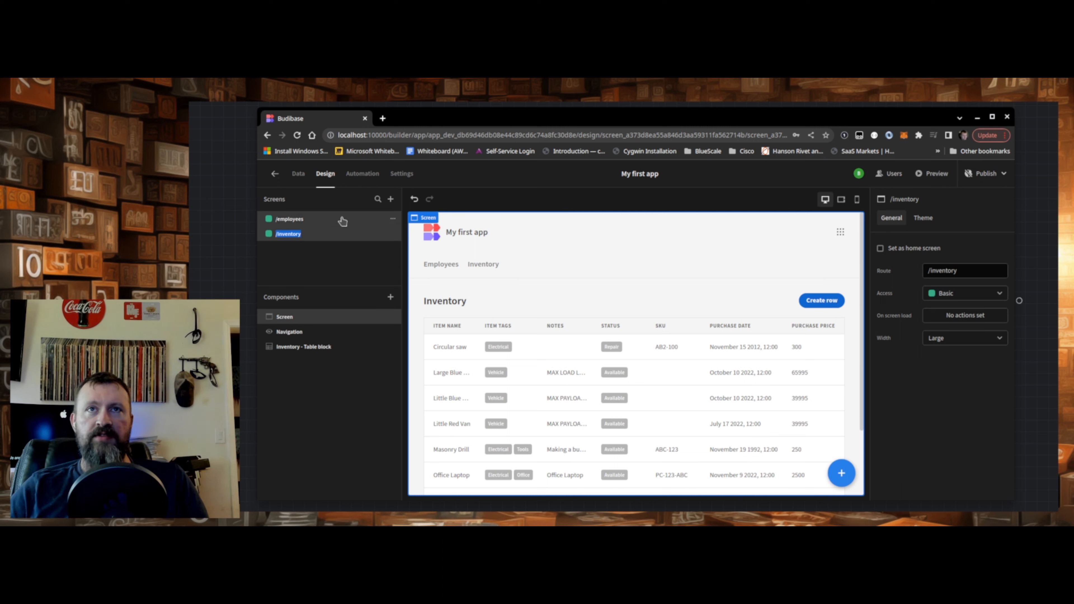
click(339, 236)
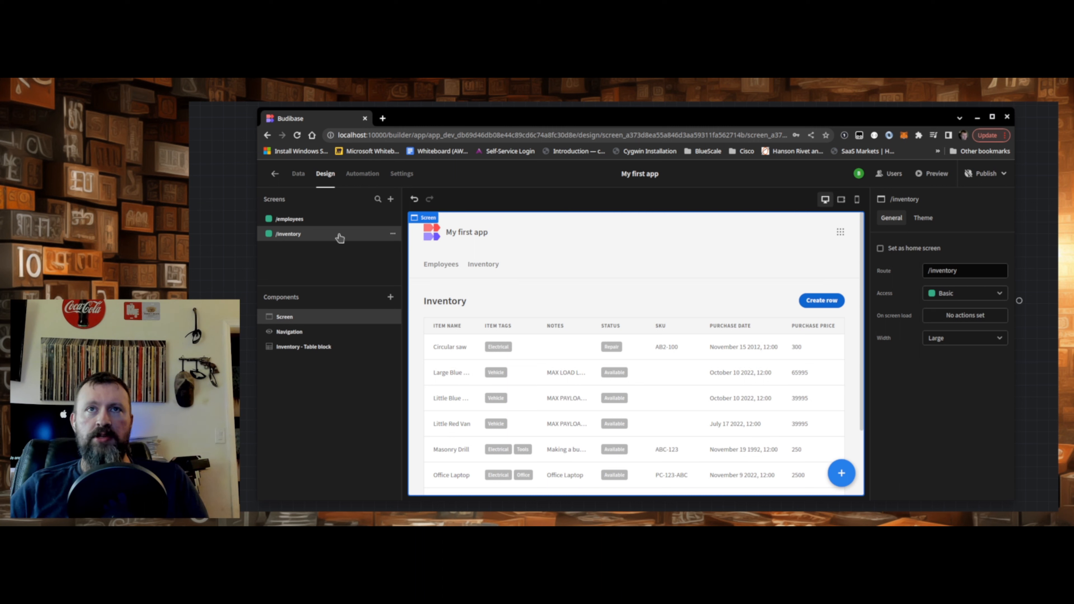
click(393, 234)
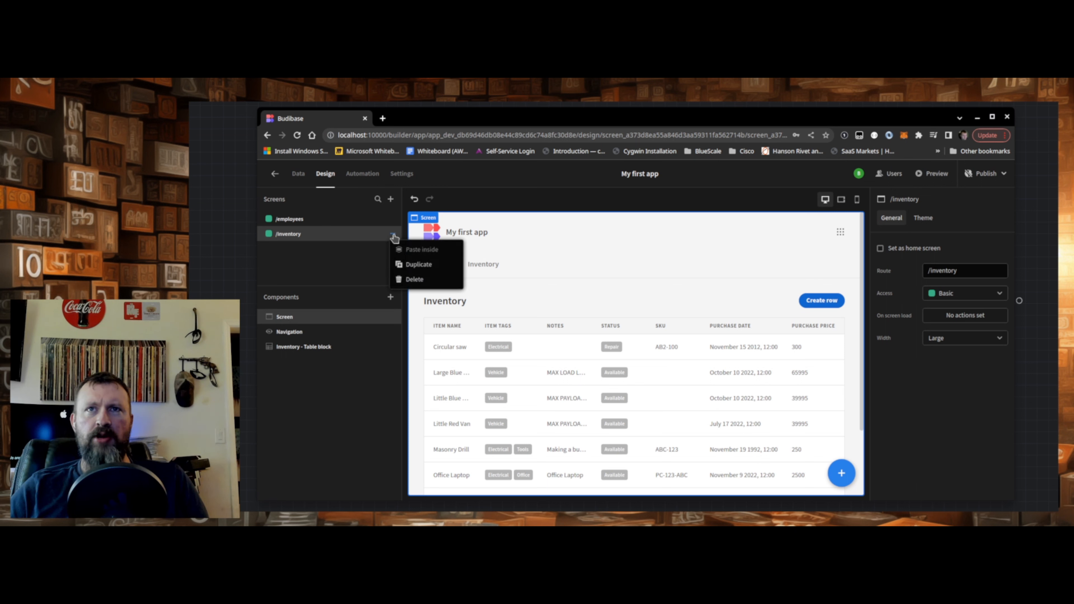
click(392, 236)
click(488, 264)
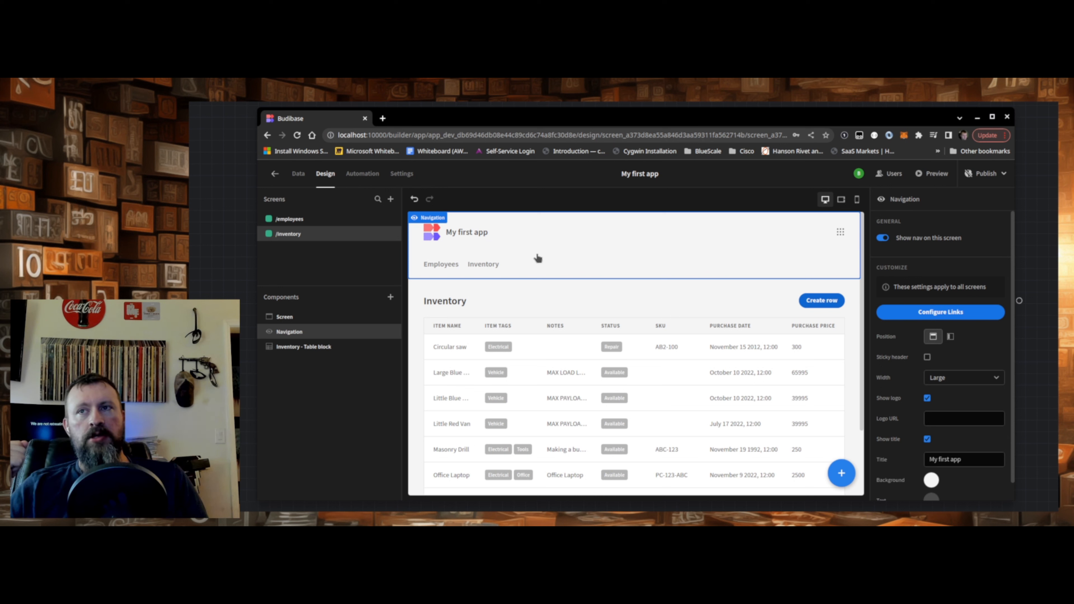
- Create an automation named MyAutomation with the Row Created trigger
click(363, 173)
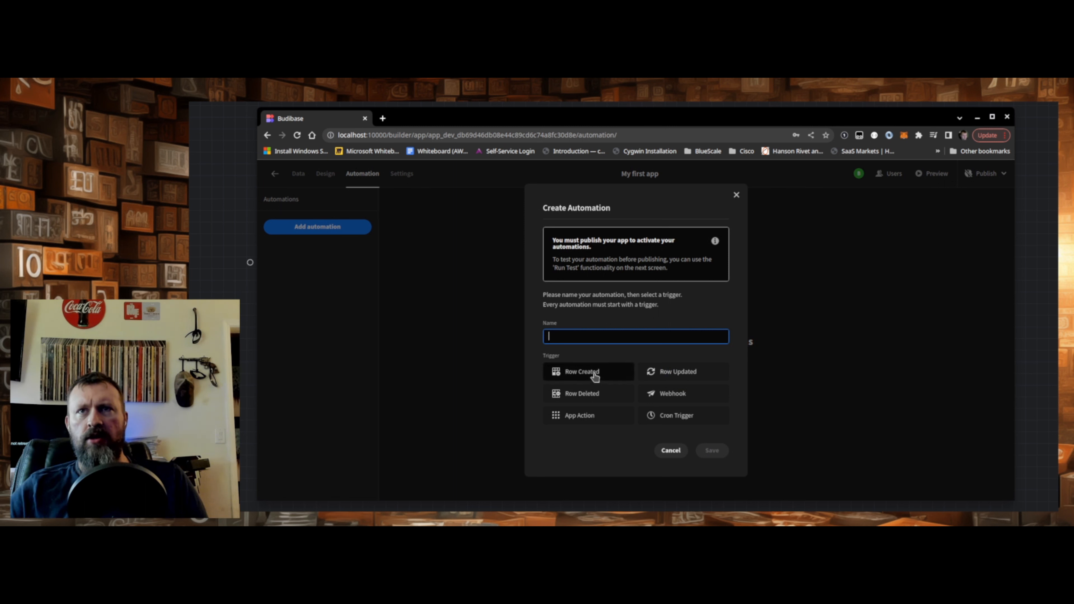
text(MyAutom)
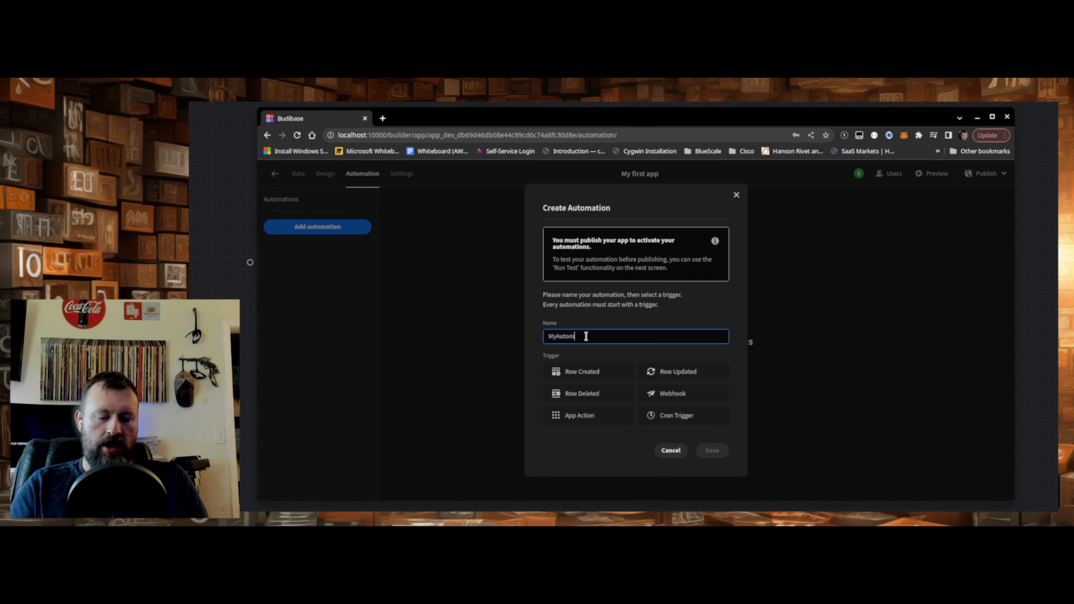
text(ation)
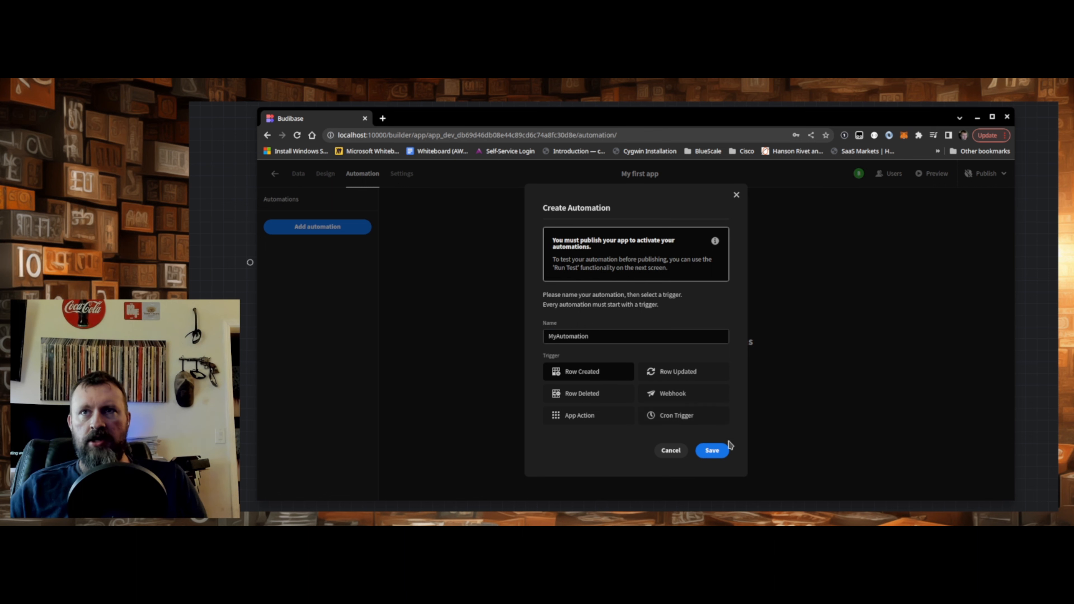
click(724, 453)
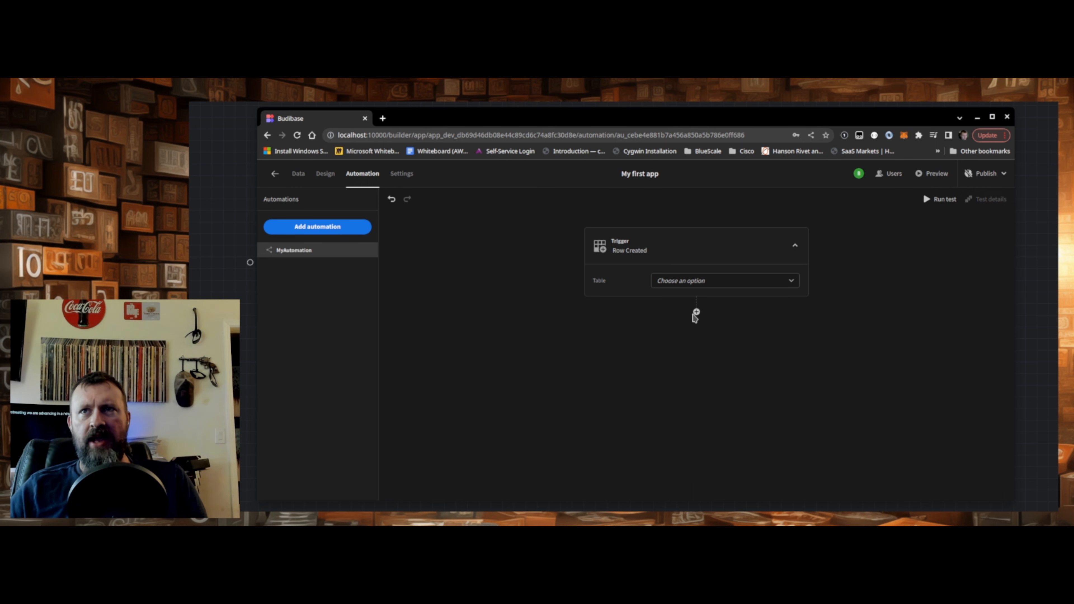
- Add a JS Scripting step after the Row Created trigger in MyAutomation
click(696, 312)
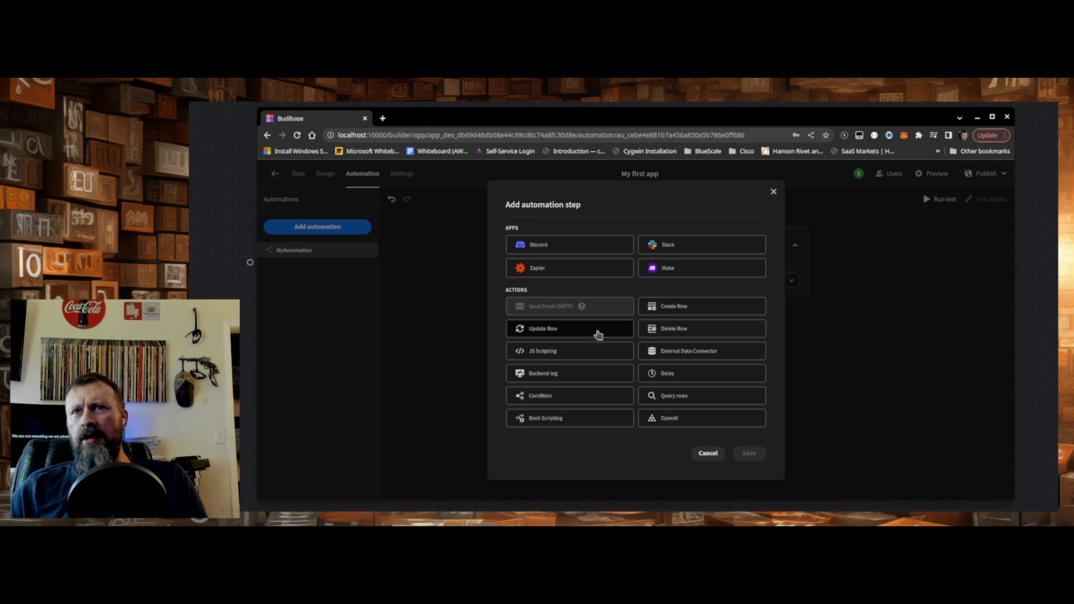
click(563, 354)
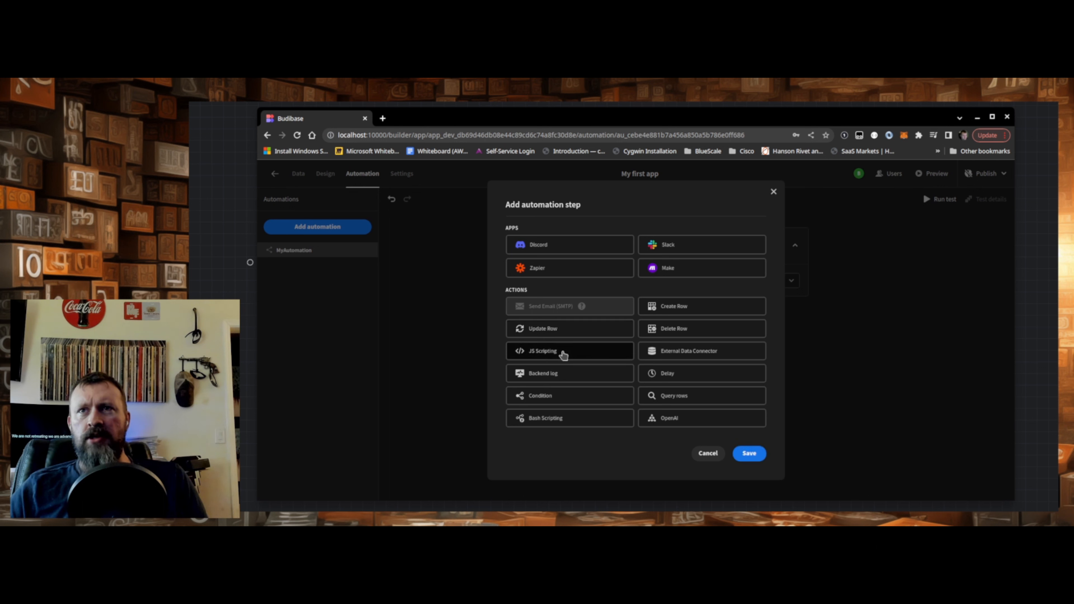
click(748, 455)
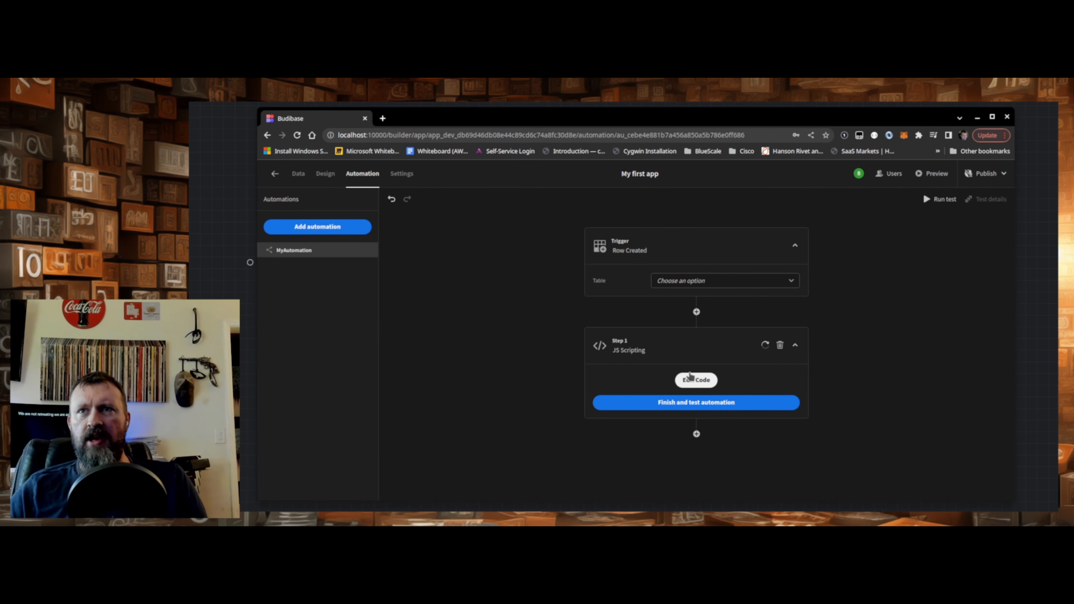
- Examine the JS Scripting step's code editor and its available trigger bindings without adding any code
click(690, 383)
click(493, 270)
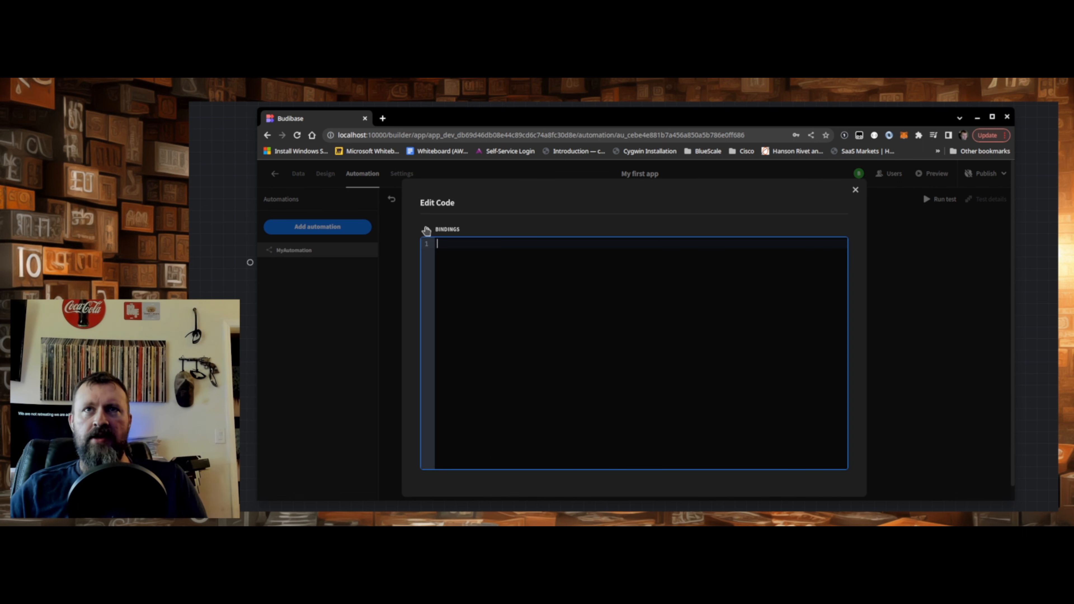
click(424, 230)
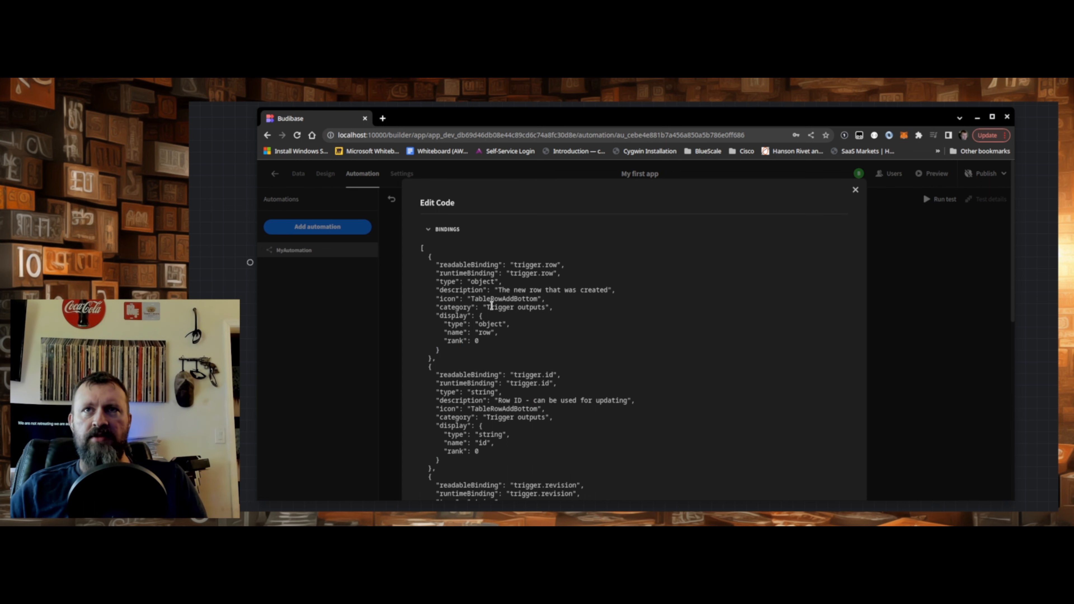
scroll(497, 446, down, 5)
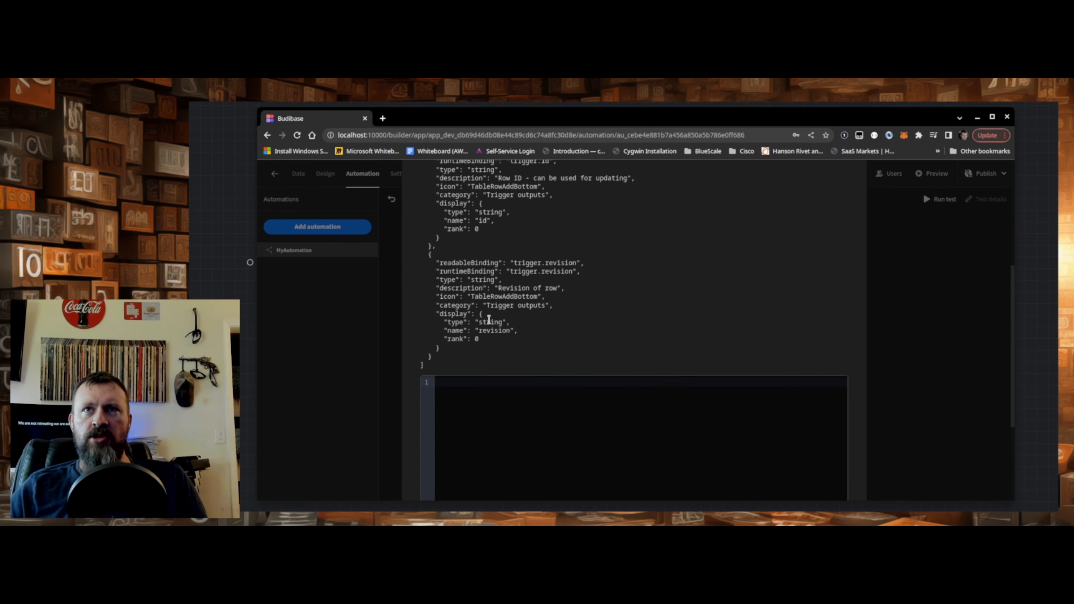
scroll(488, 319, up, 5)
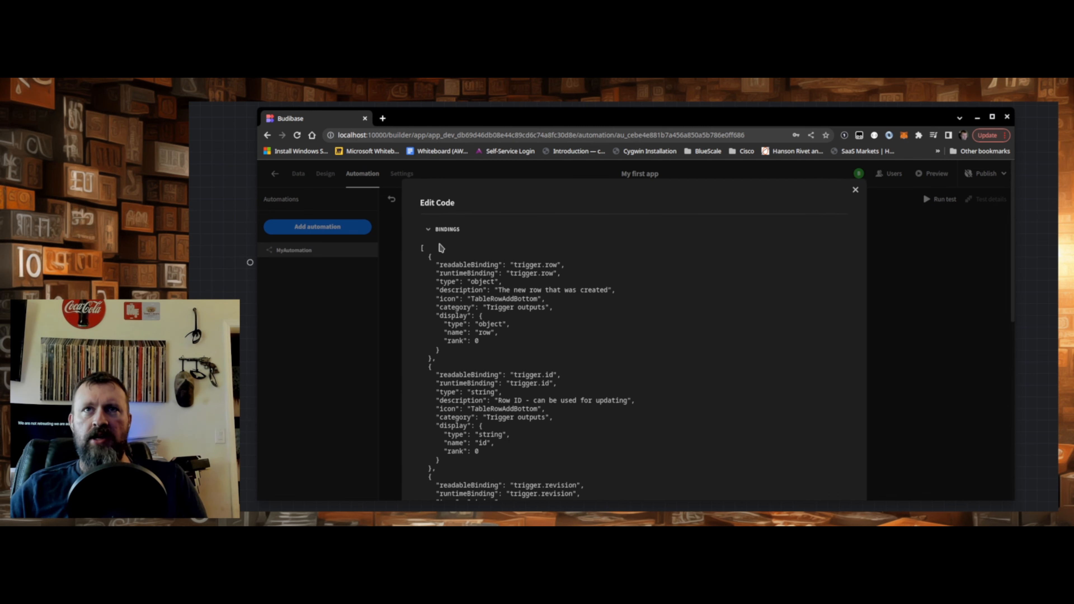
click(429, 230)
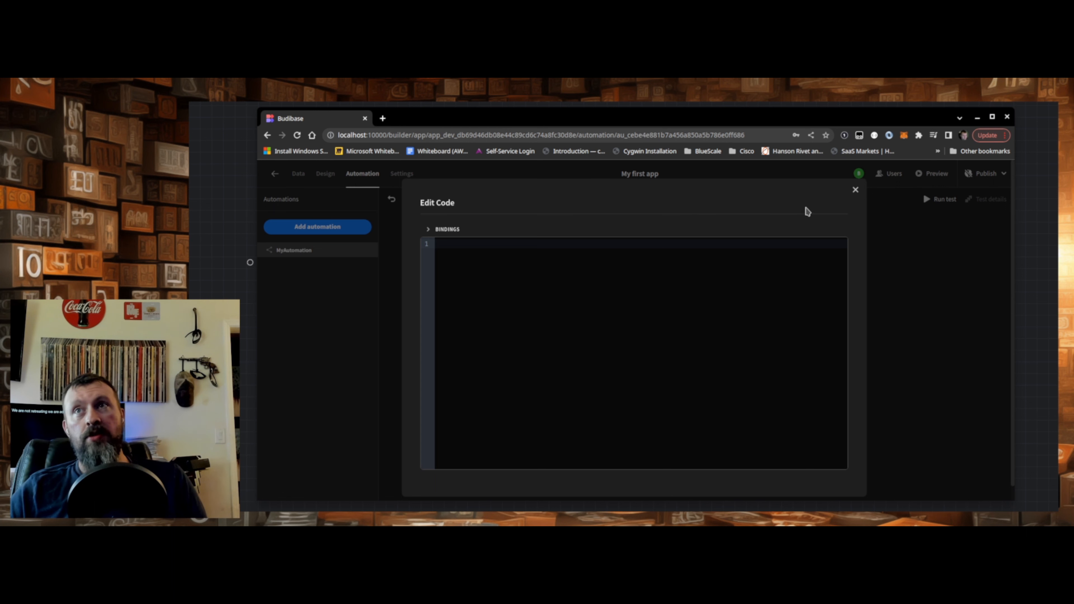
click(855, 192)
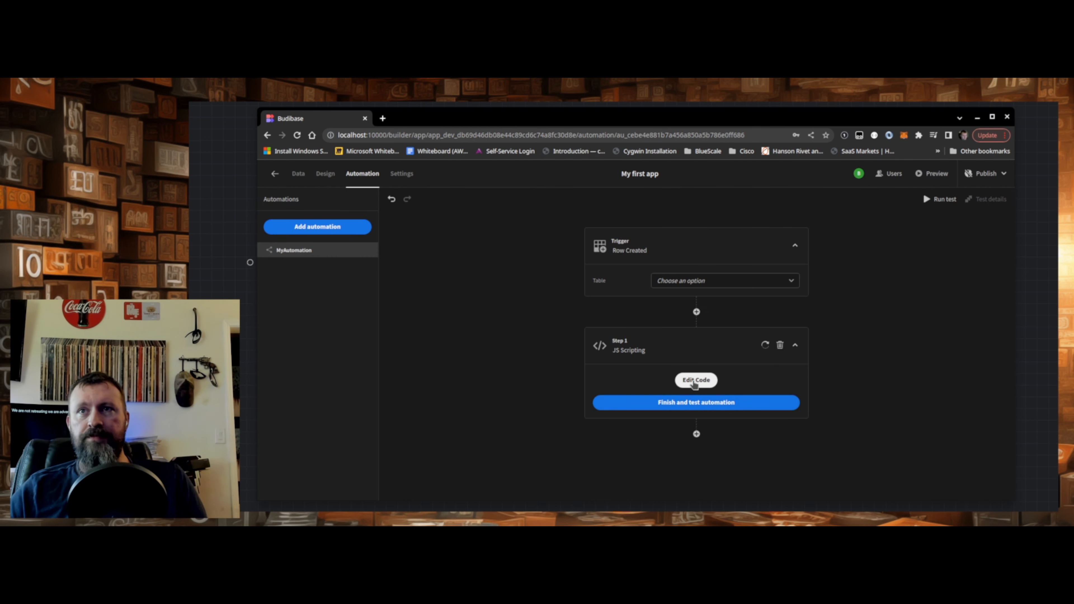
click(695, 381)
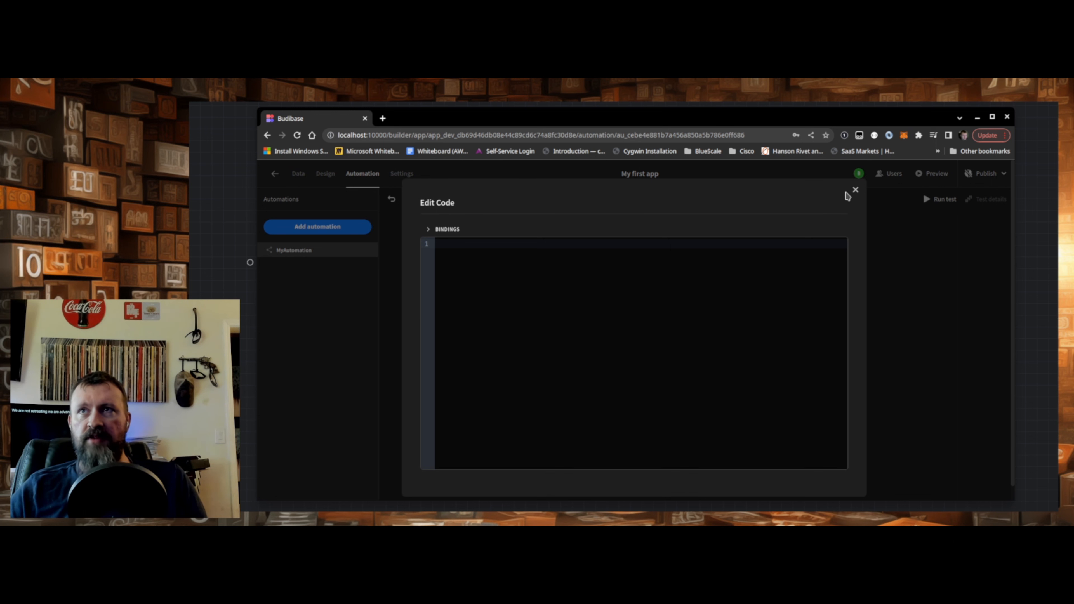
click(855, 190)
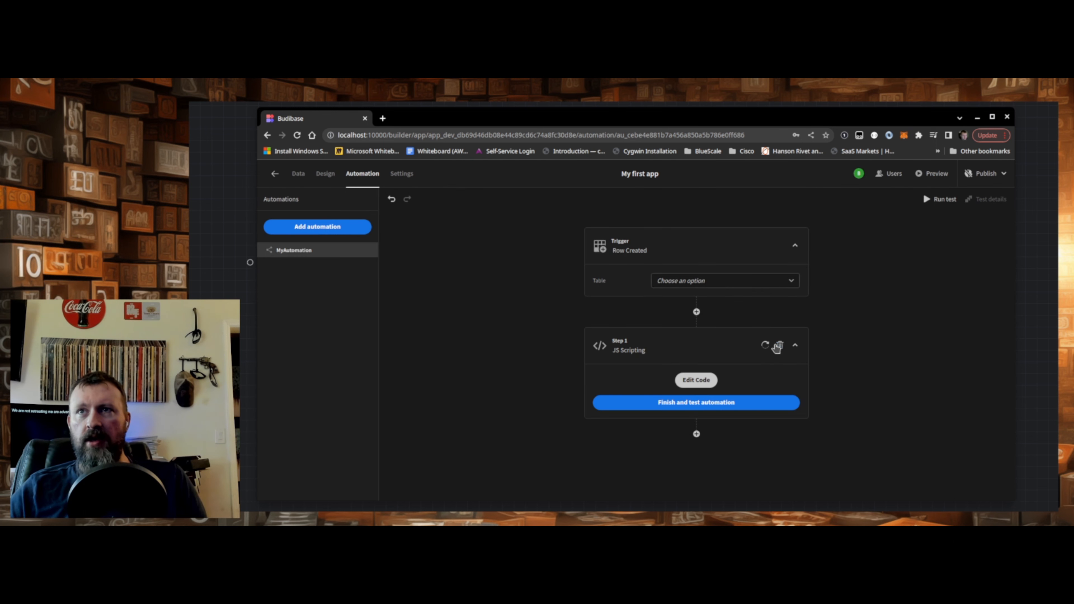
- Replace the JS Scripting step in MyAutomation with an OpenAI step after the Row Created trigger
click(780, 345)
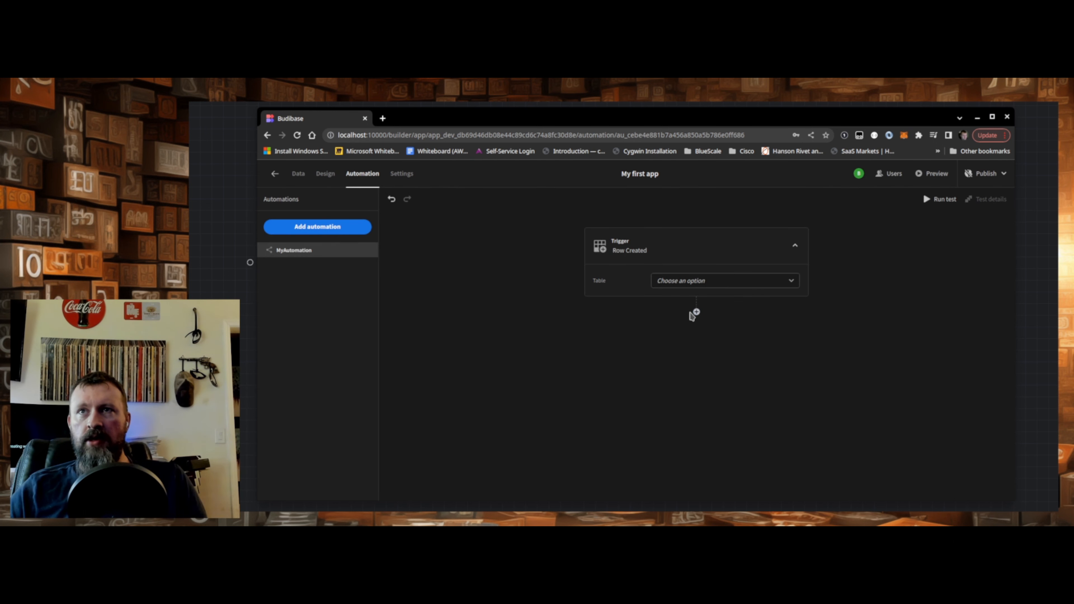
click(696, 312)
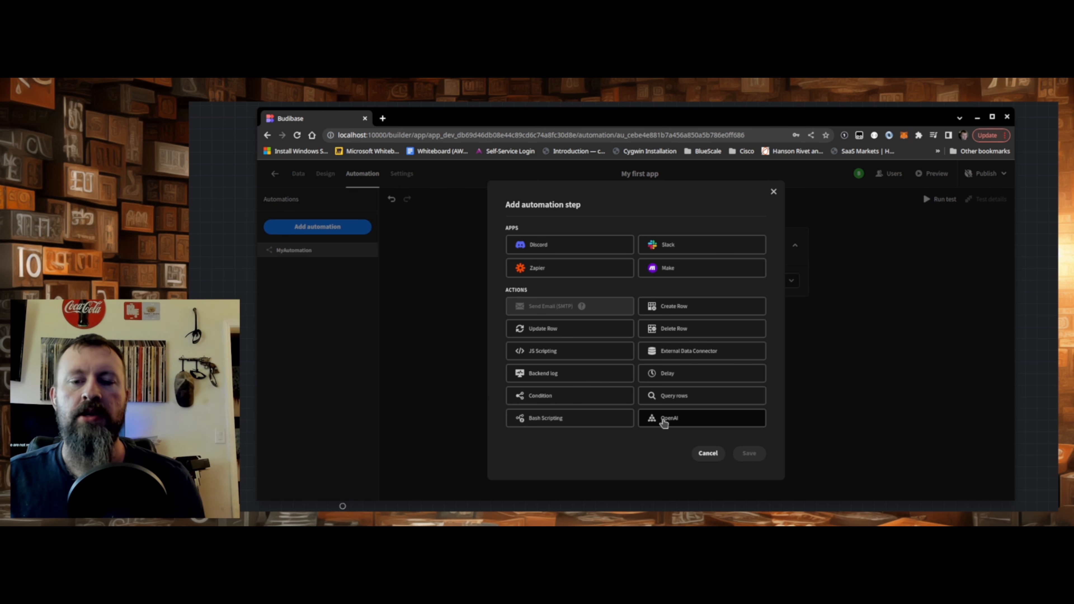
click(664, 421)
click(747, 452)
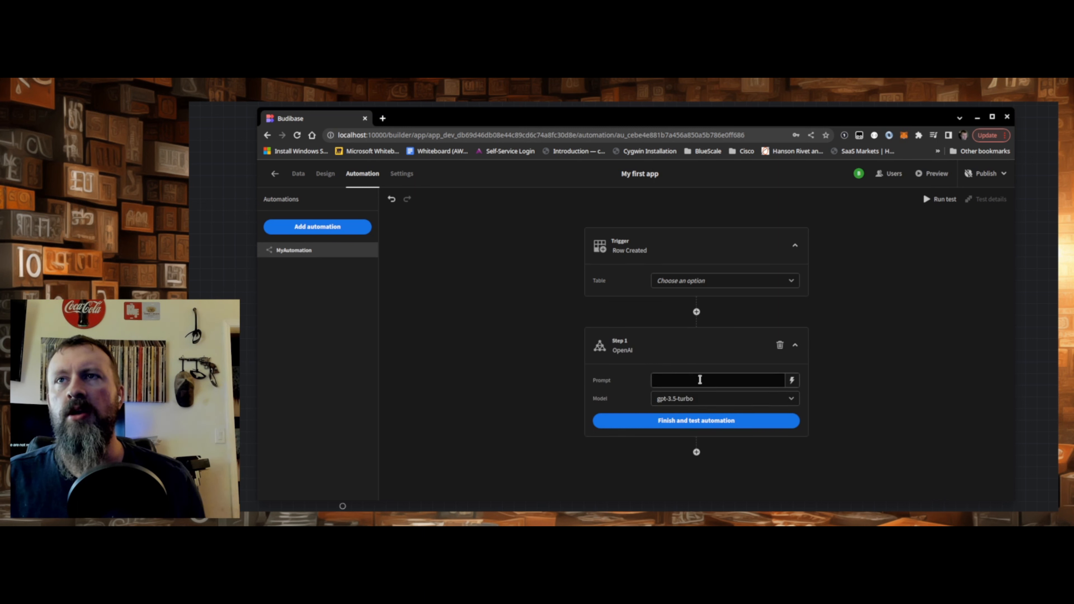
- Set the OpenAI step's prompt to "Hello"
click(699, 379)
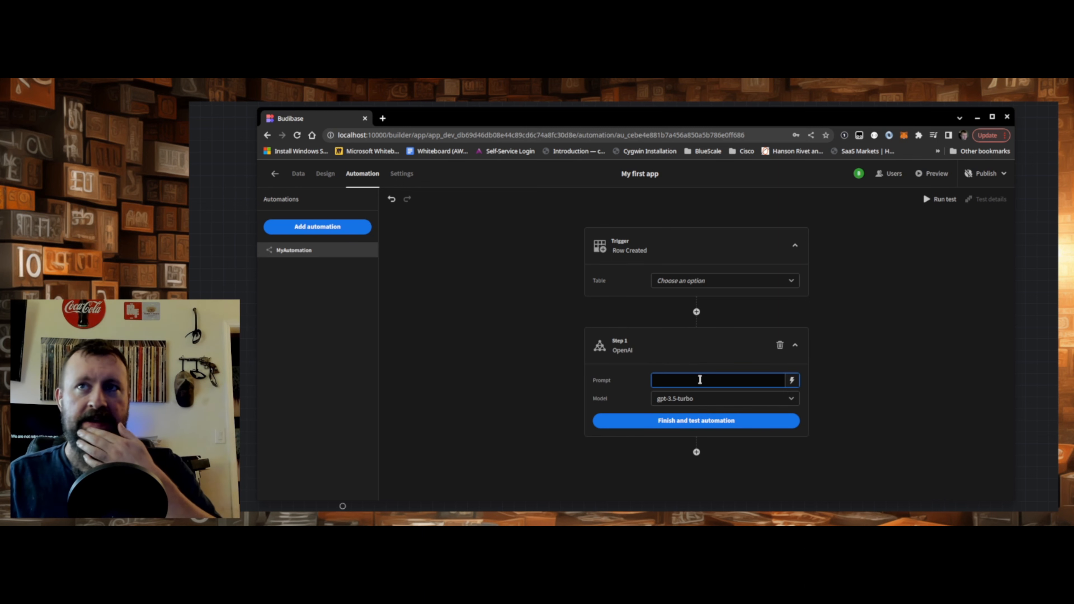
text(Hel)
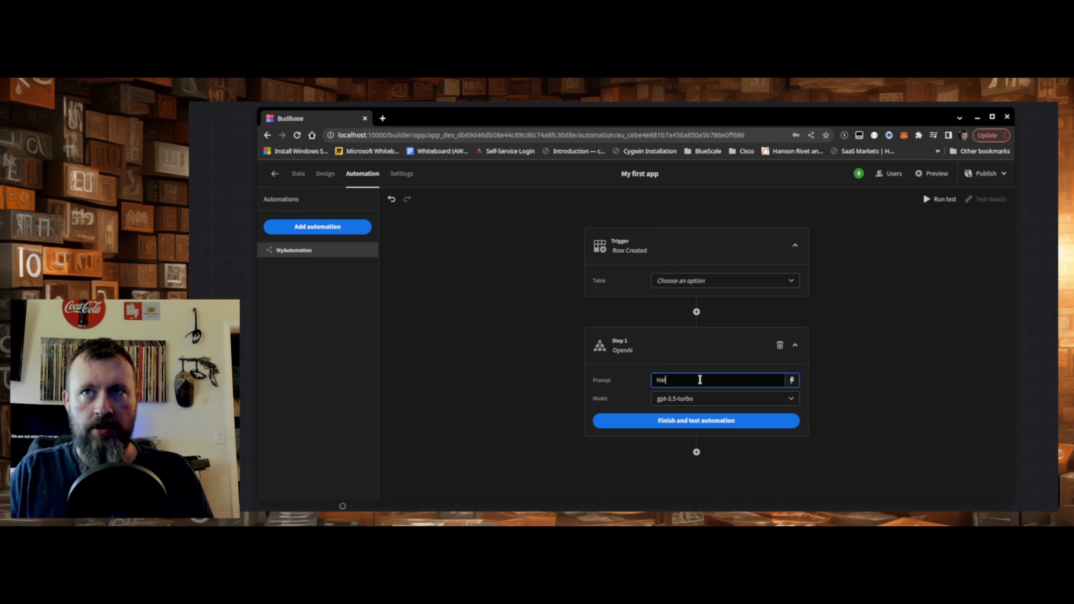
text(lo)
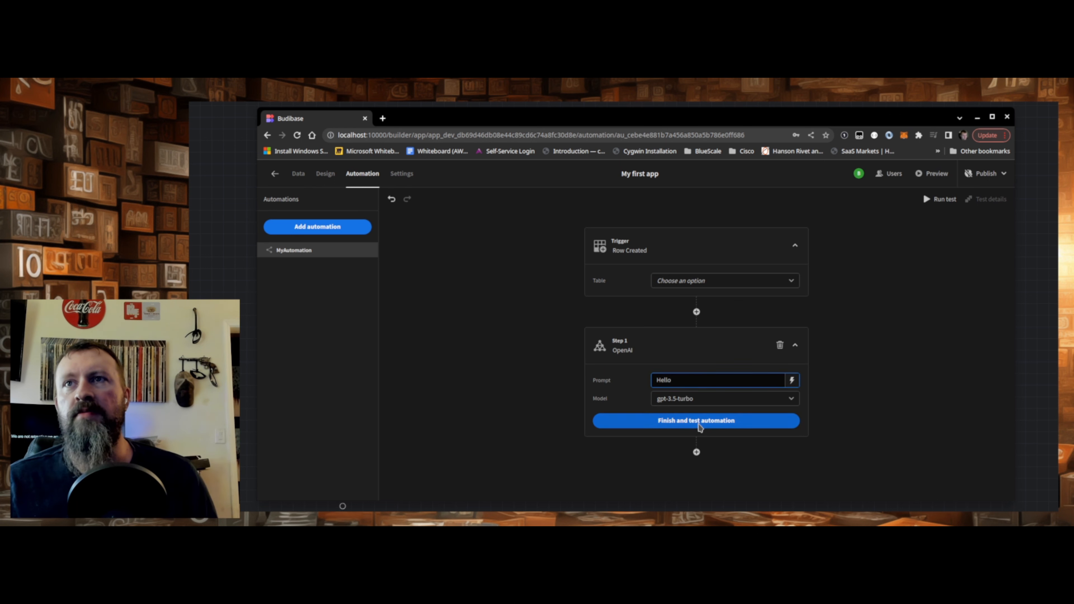
- Open the automation's test data form and view the Helpers functions available for the Id value
click(699, 428)
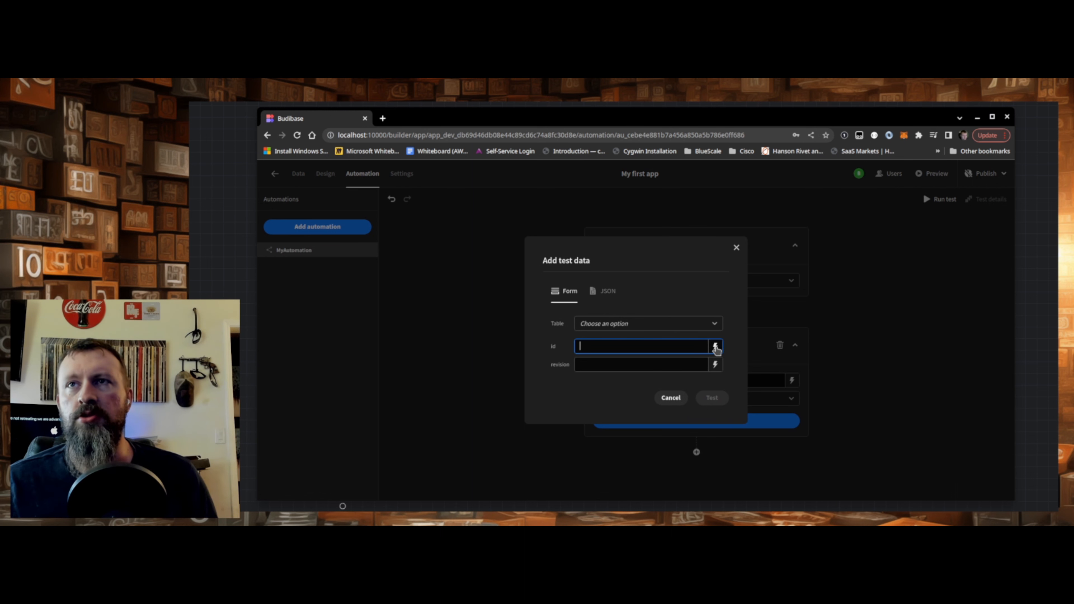
click(714, 348)
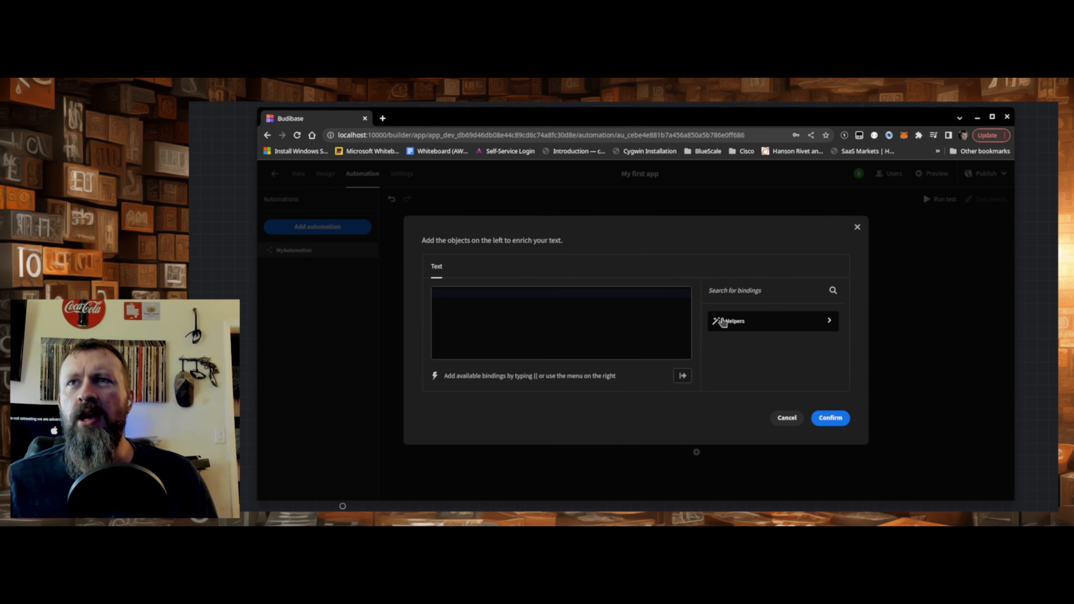
click(725, 322)
mouse_move(726, 339)
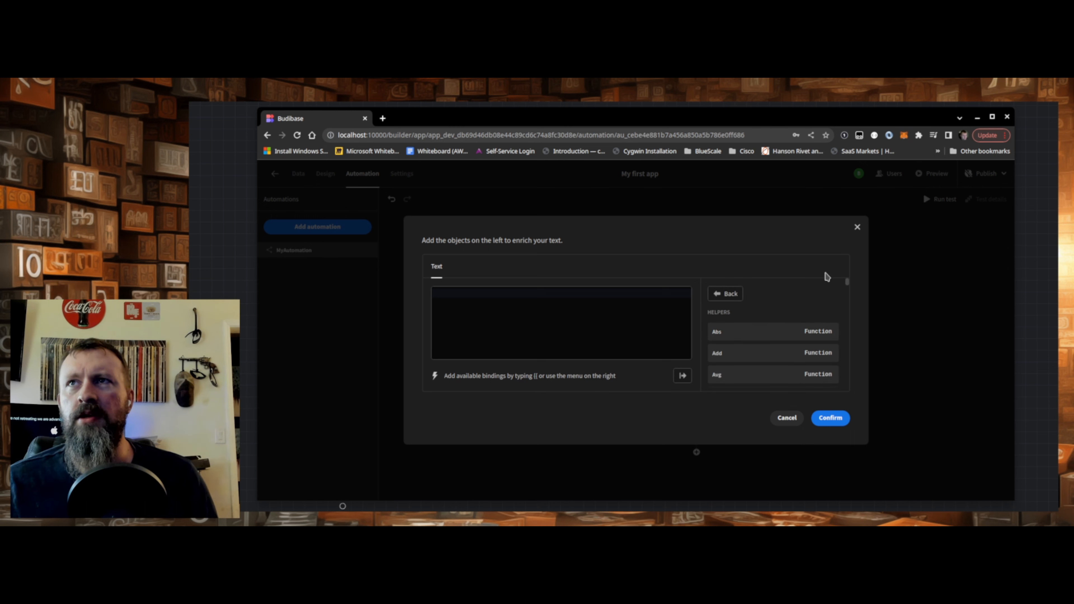
click(794, 417)
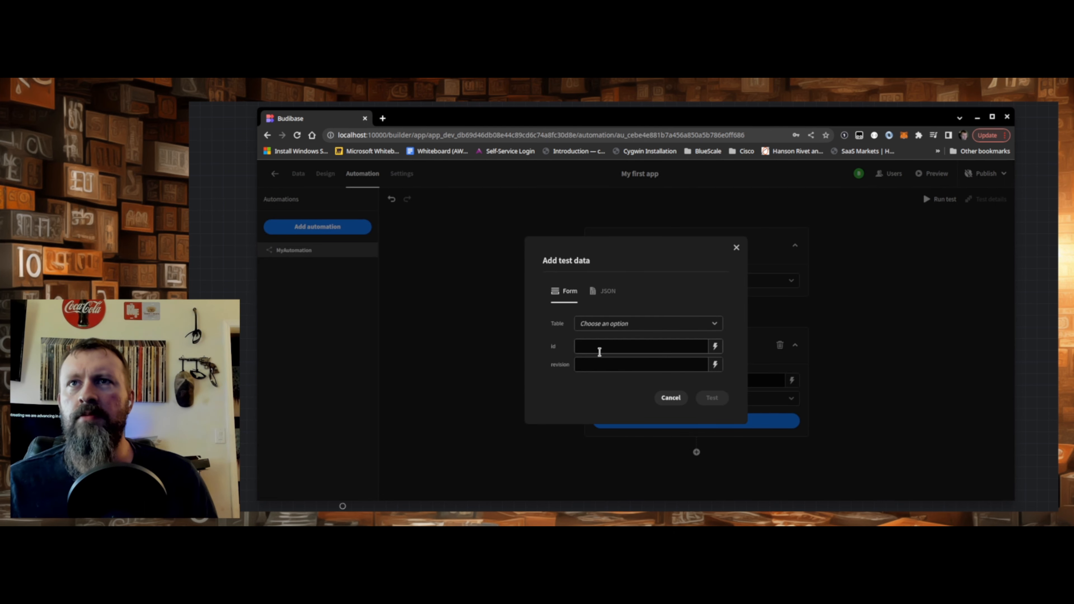
- Choose the Employees table for the test data and enter "dds" as first name and "sdds" as last name
click(593, 346)
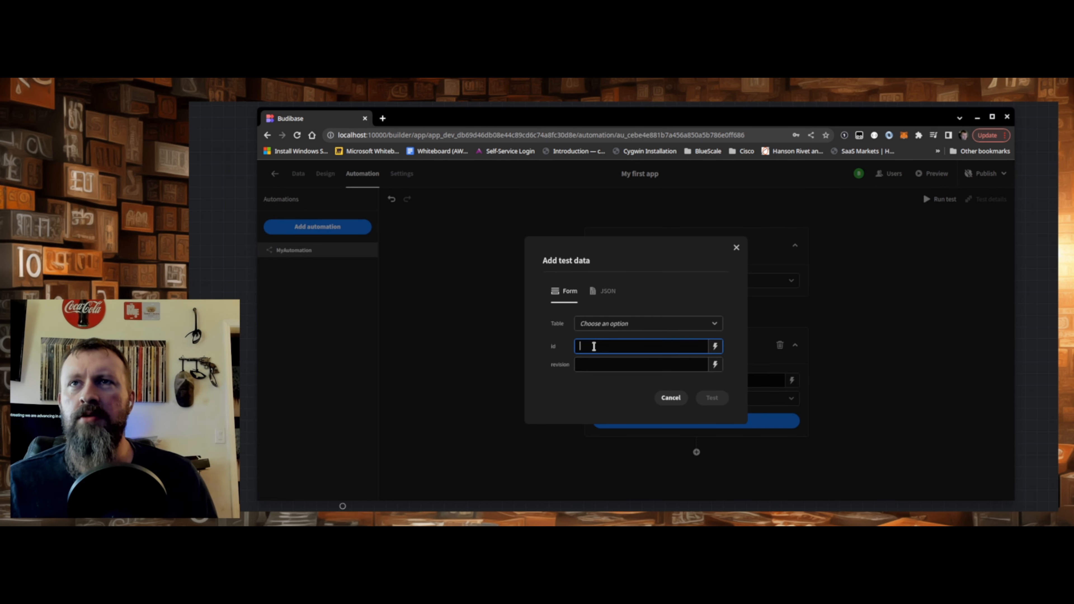
click(608, 324)
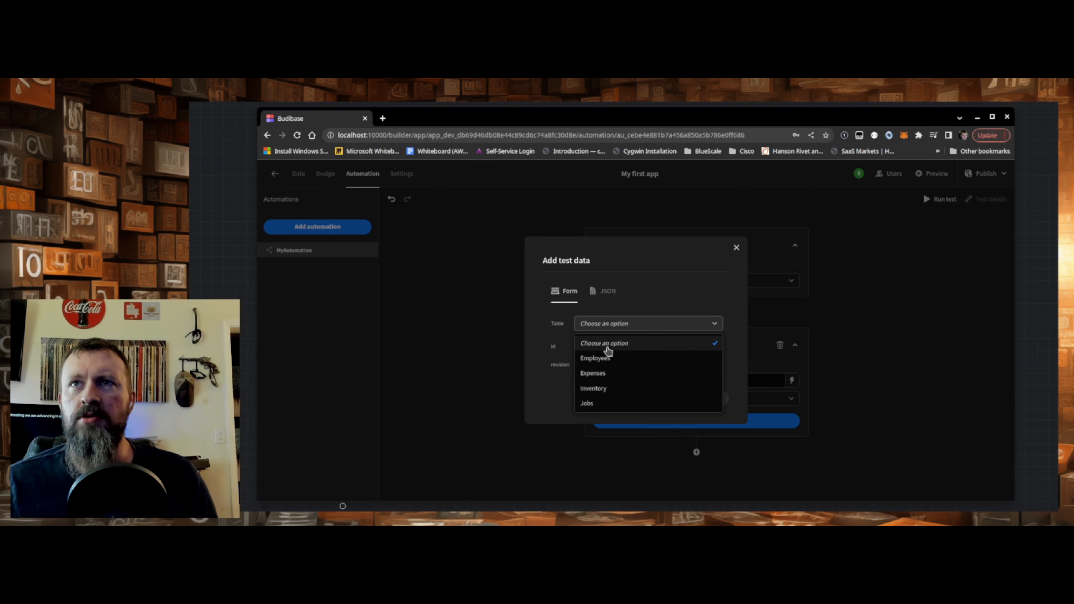
click(609, 358)
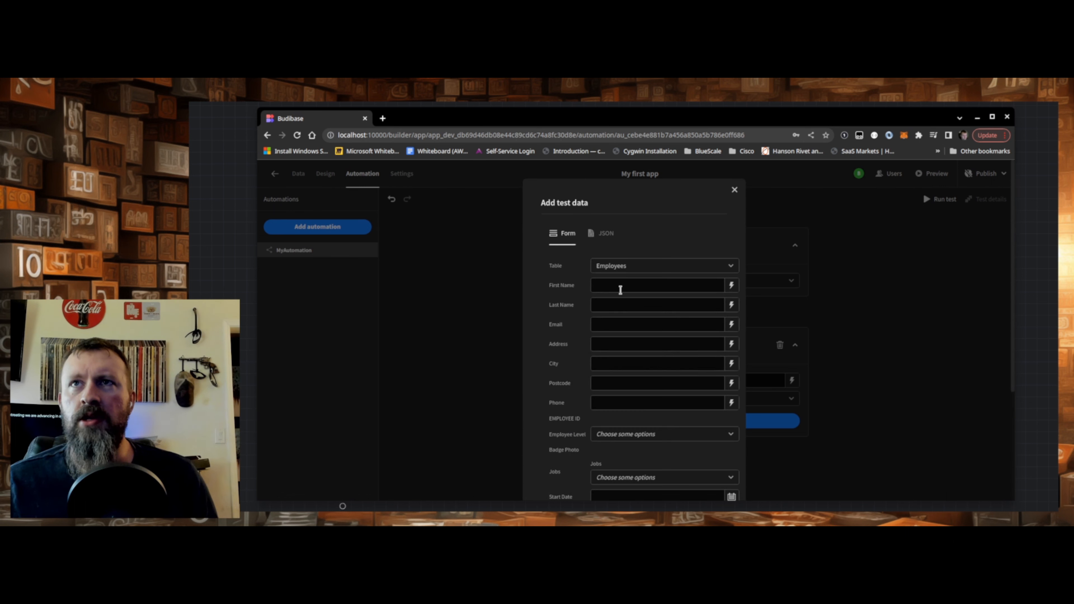
click(620, 287)
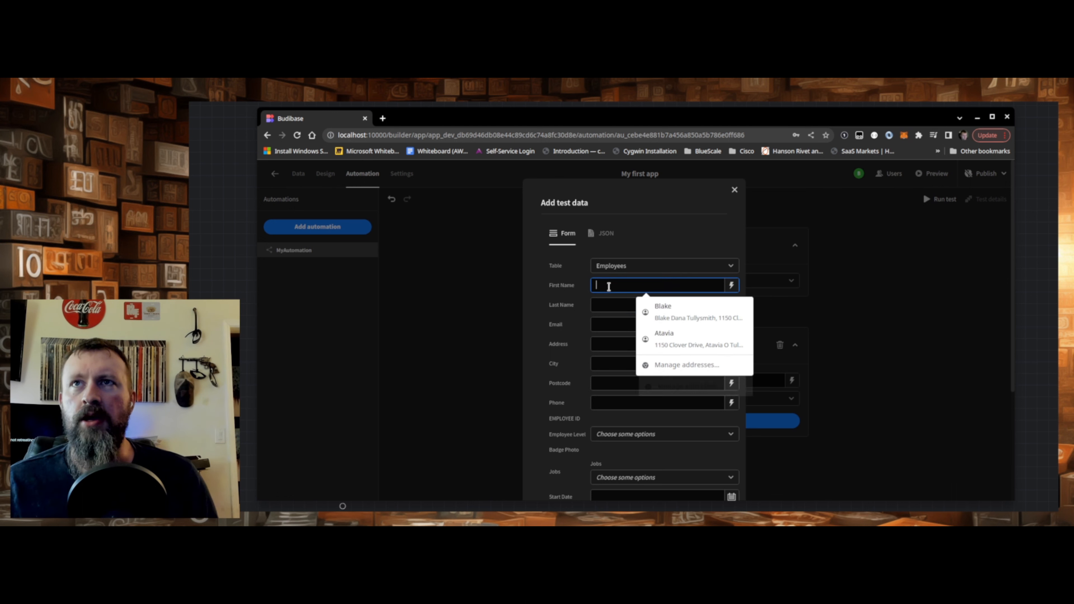
text(dds)
click(608, 306)
text(sdds)
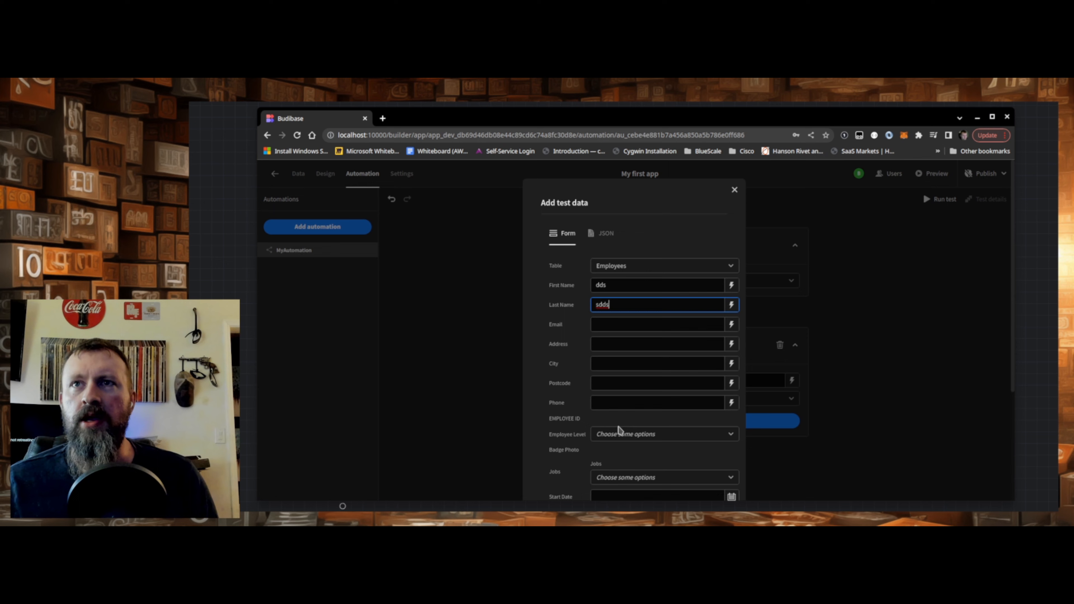
scroll(617, 423, down, 4)
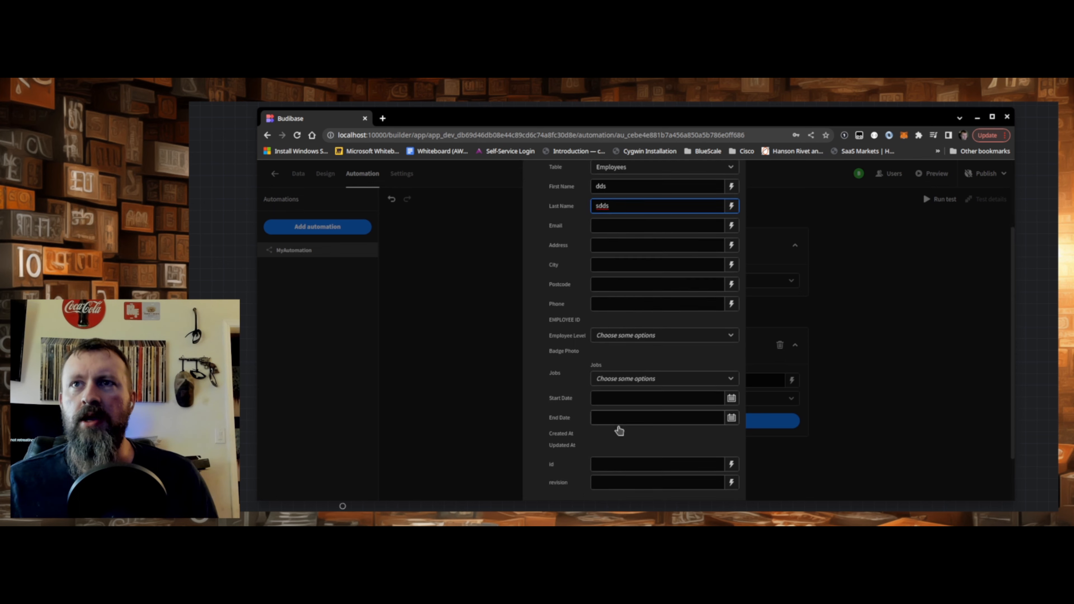
- Run the automation test and examine the OpenAI step's input and output in the test details
click(710, 457)
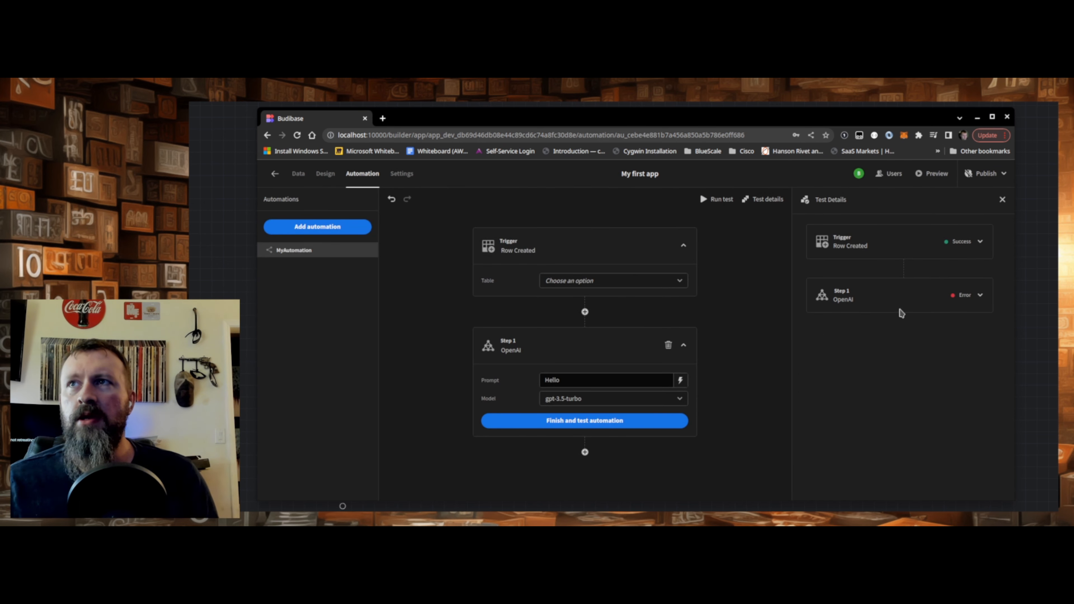
click(980, 296)
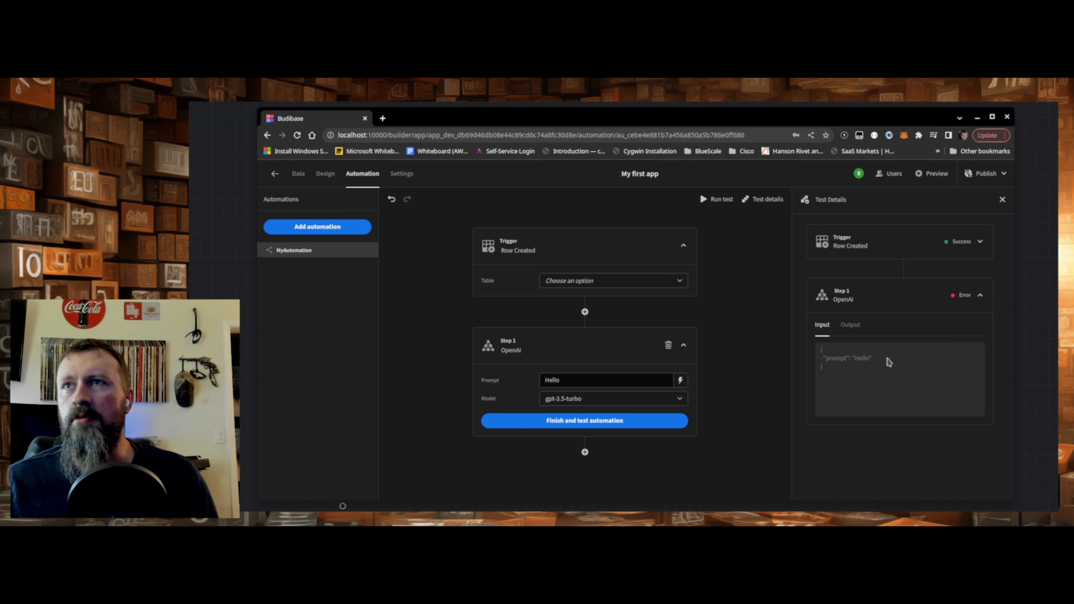
click(849, 326)
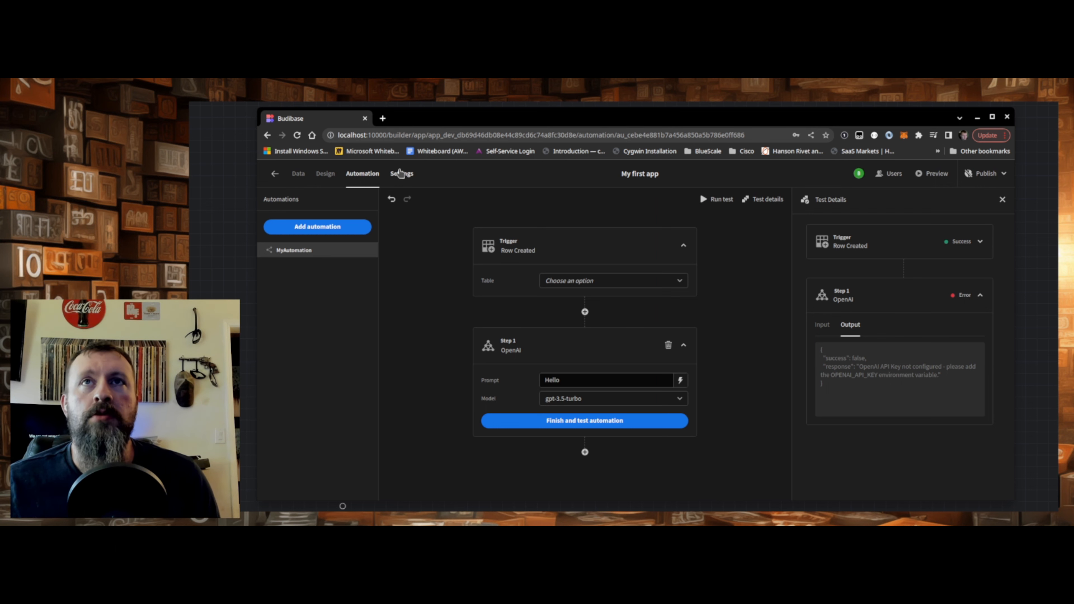
- View the Automation History in the app's settings and close the browser window
click(400, 181)
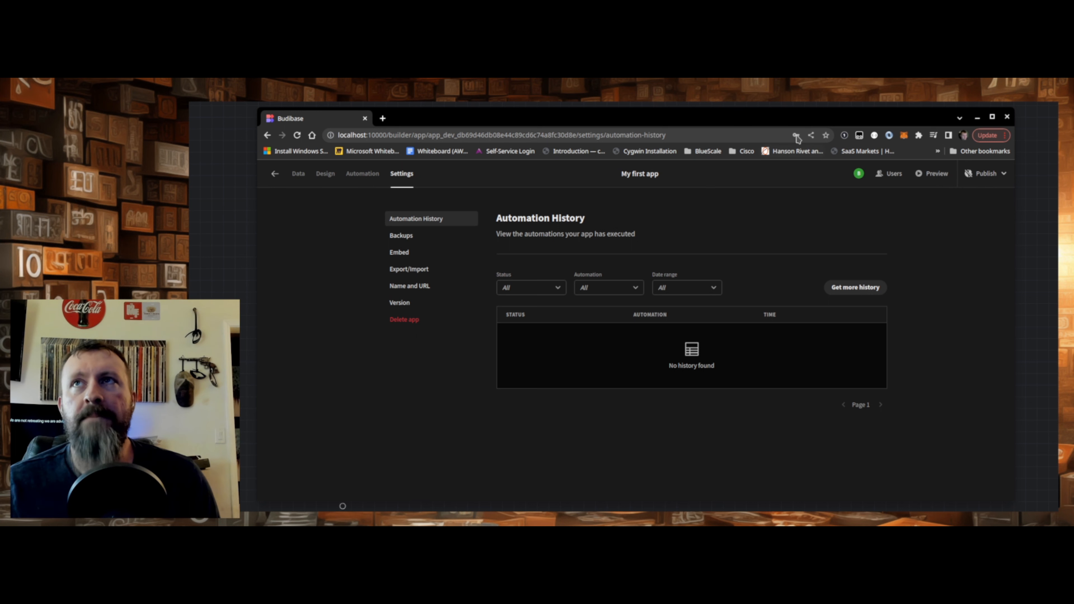
click(1007, 117)
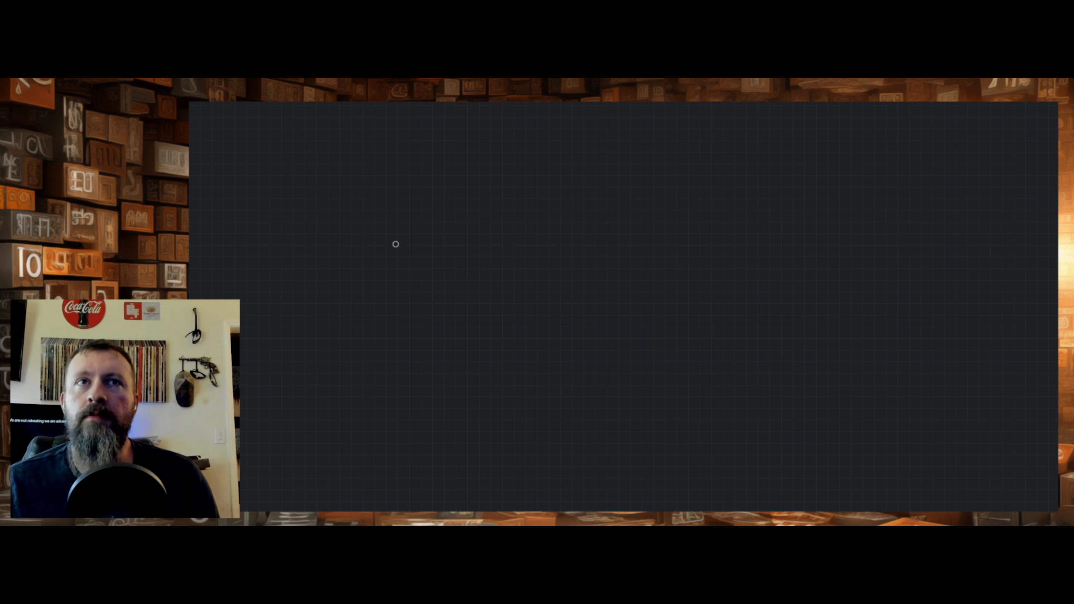